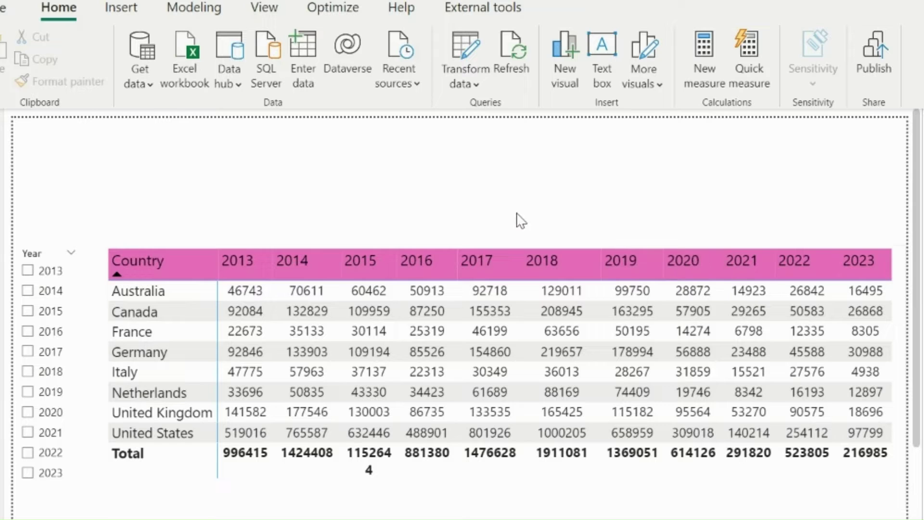
- Demo the finished variance matrix by picking 2020, then 2019, in the Year slicer
click(45, 417)
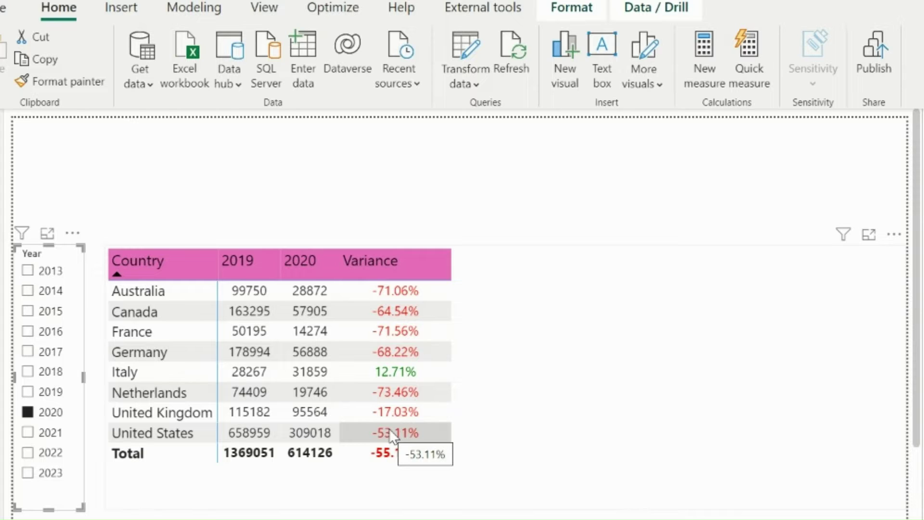
click(49, 396)
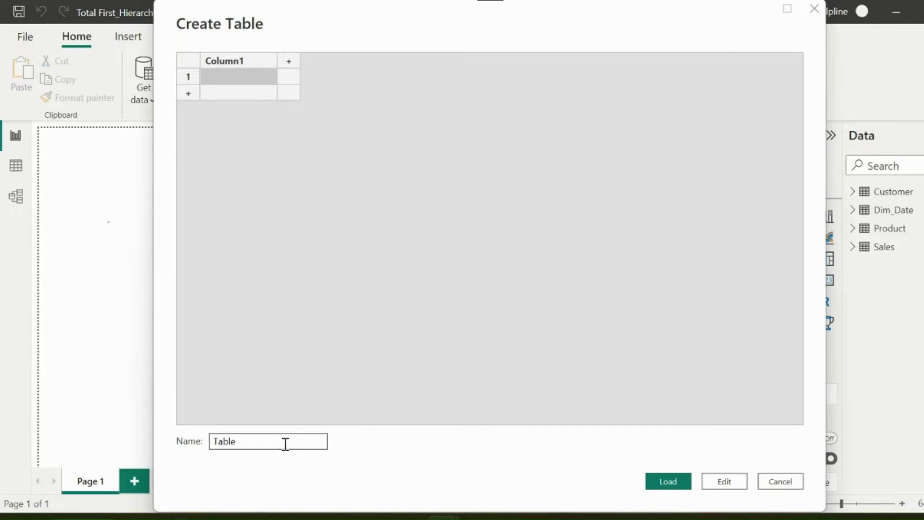
- Name the new table Year with column headers Year, Year in use and Order
drag(284, 443, 186, 450)
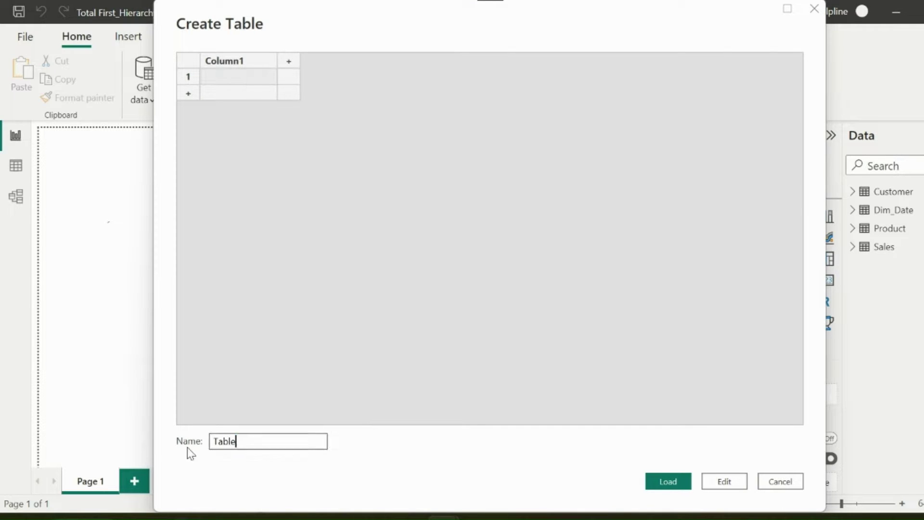
text(Year)
double_click(250, 59)
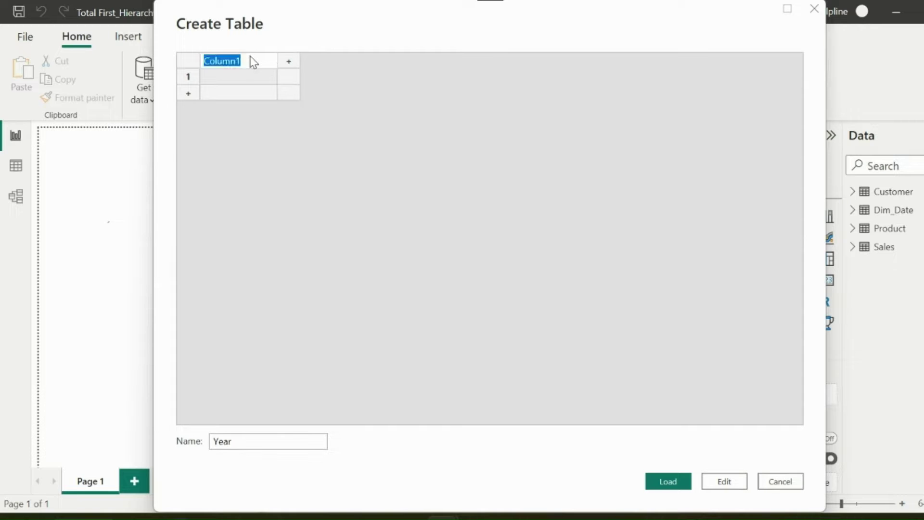
text(Year)
click(289, 61)
text(Ye)
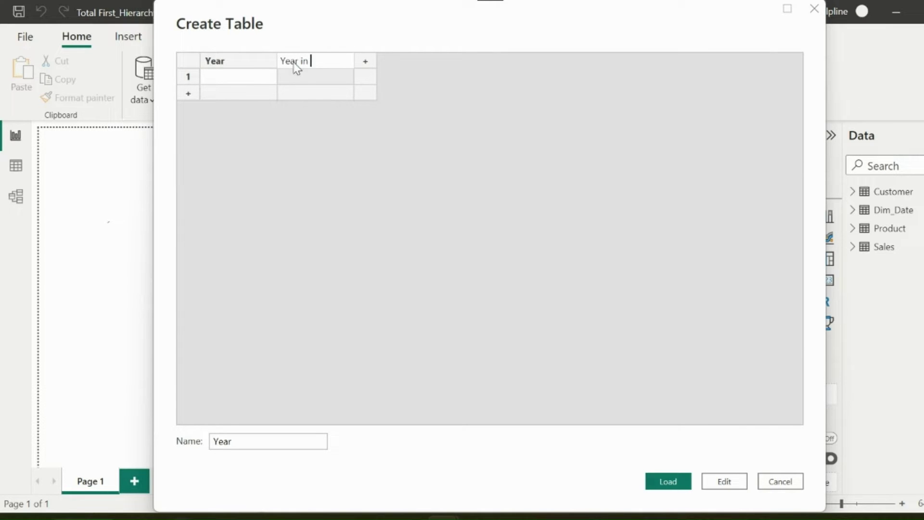
click(365, 62)
text(Order)
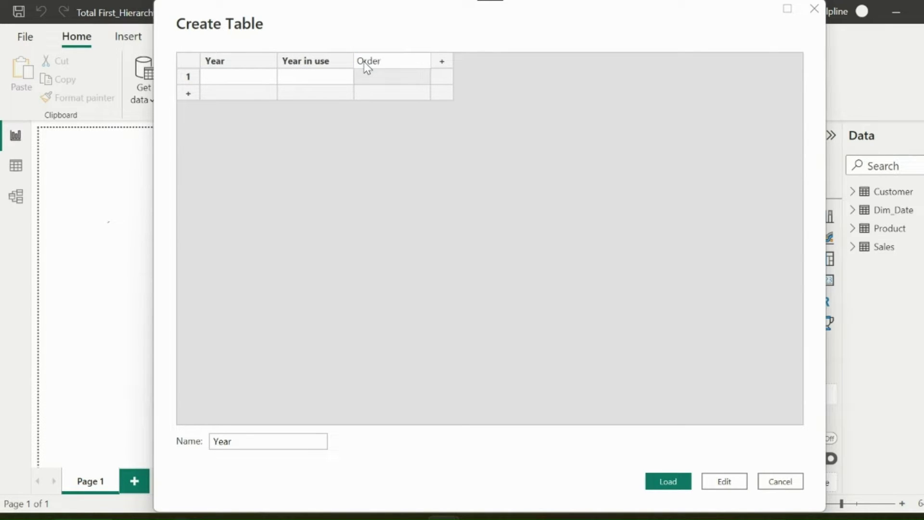
- Paste the years 2013–2023 into both the Year and Year in use columns
click(257, 76)
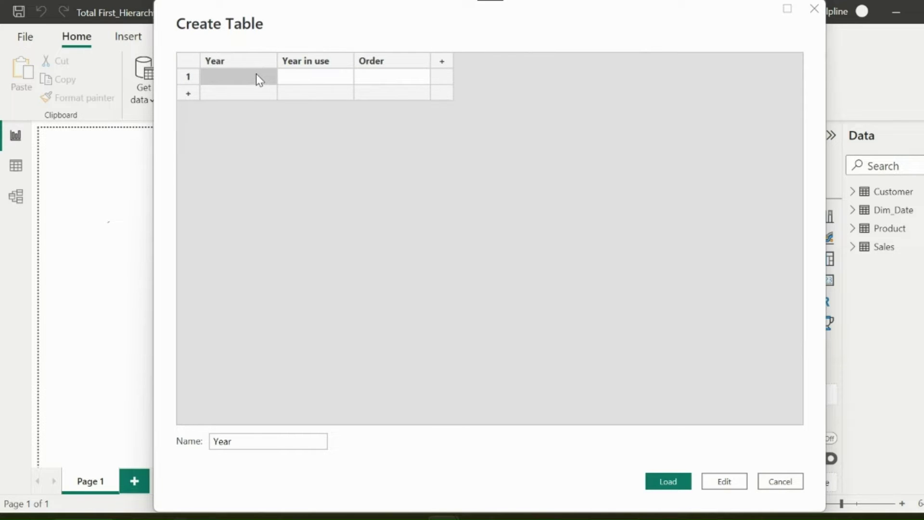
key(ctrl+v)
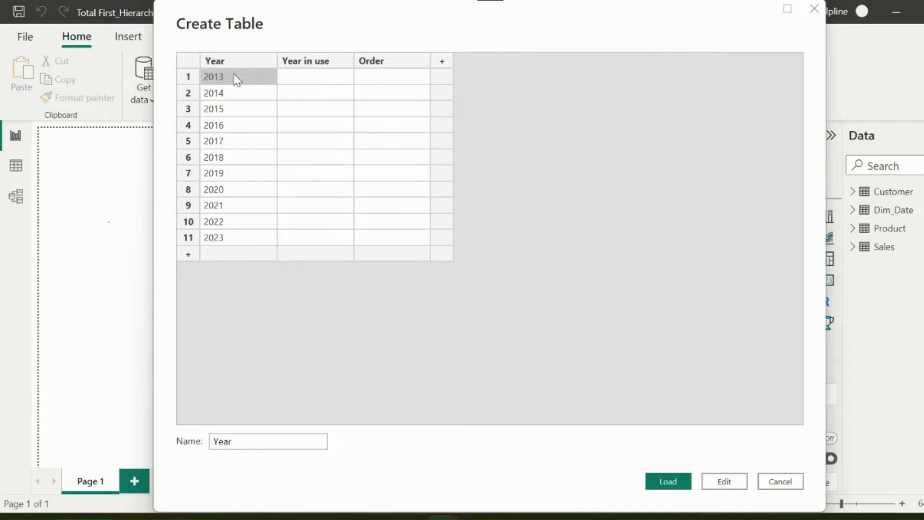
drag(236, 76, 224, 235)
key(ctrl+c)
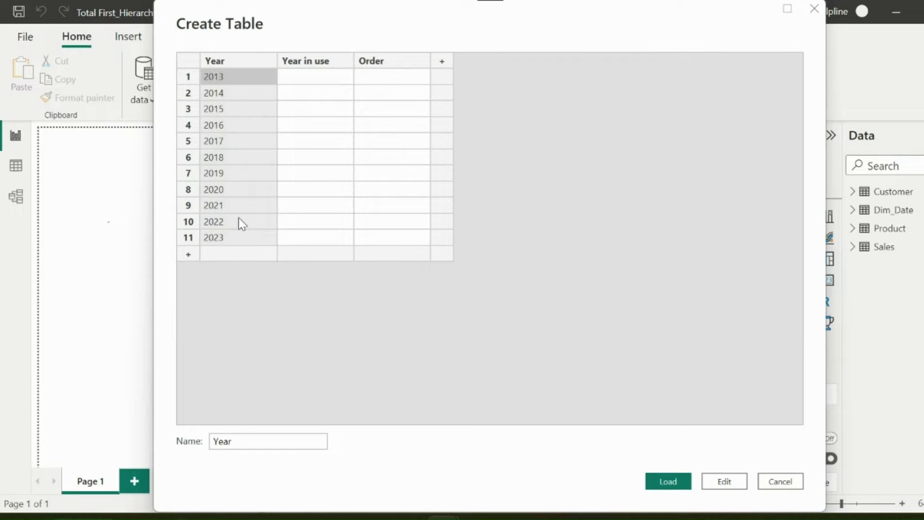
click(311, 77)
key(ctrl+v)
- Add rows 12–21 with Year 2014–2023 and Year in use 2013–2022
click(239, 77)
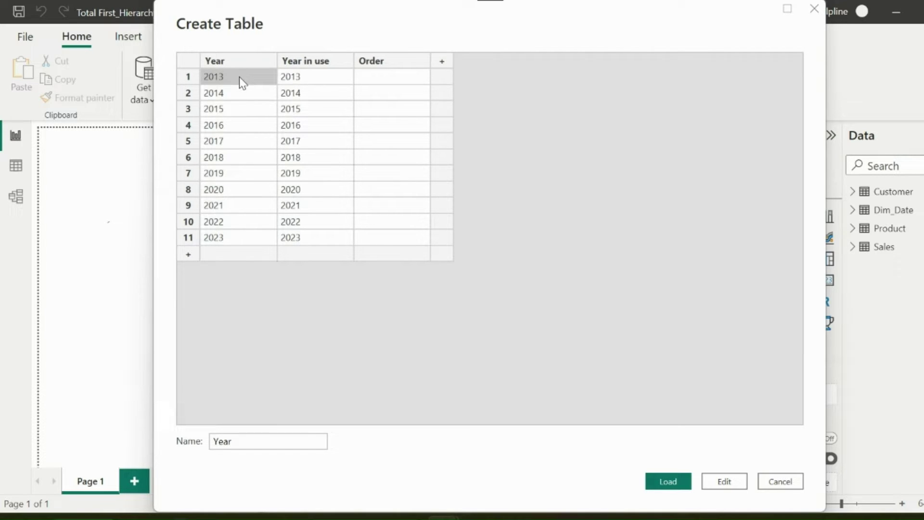
drag(237, 93, 232, 242)
key(ctrl+c)
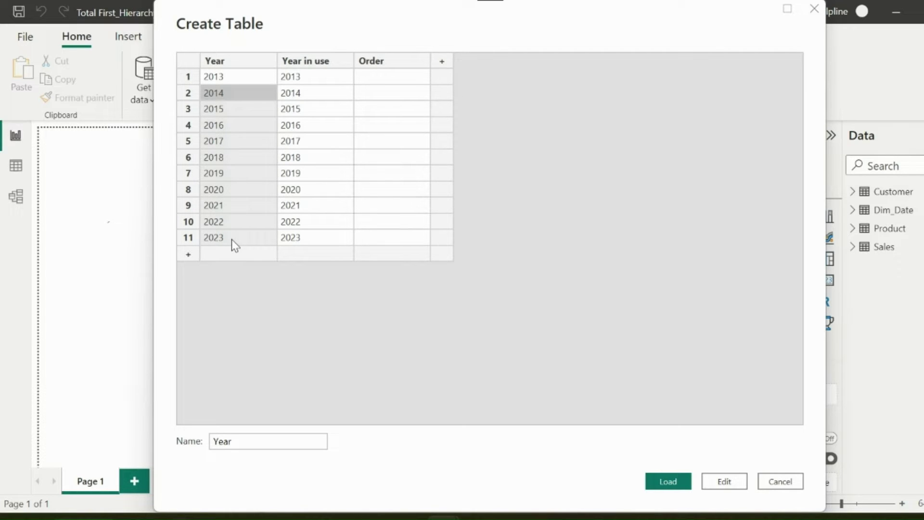
click(237, 254)
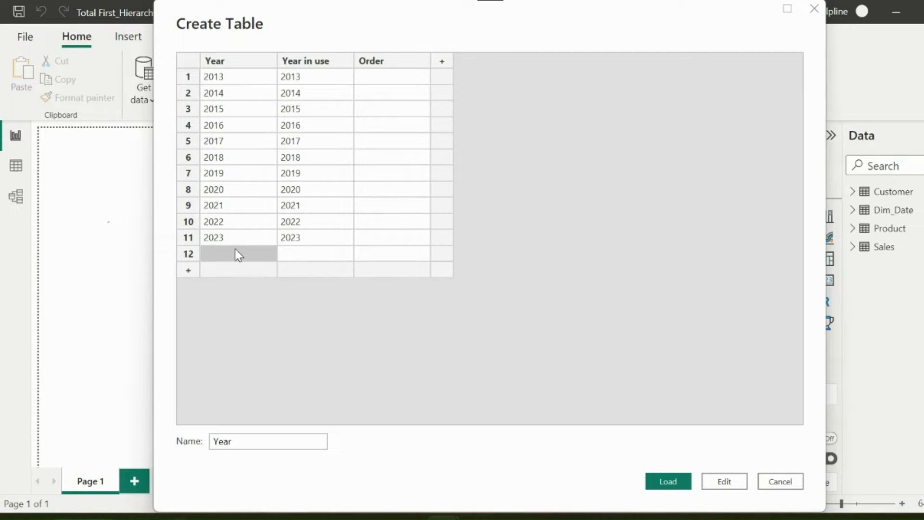
key(ctrl+v)
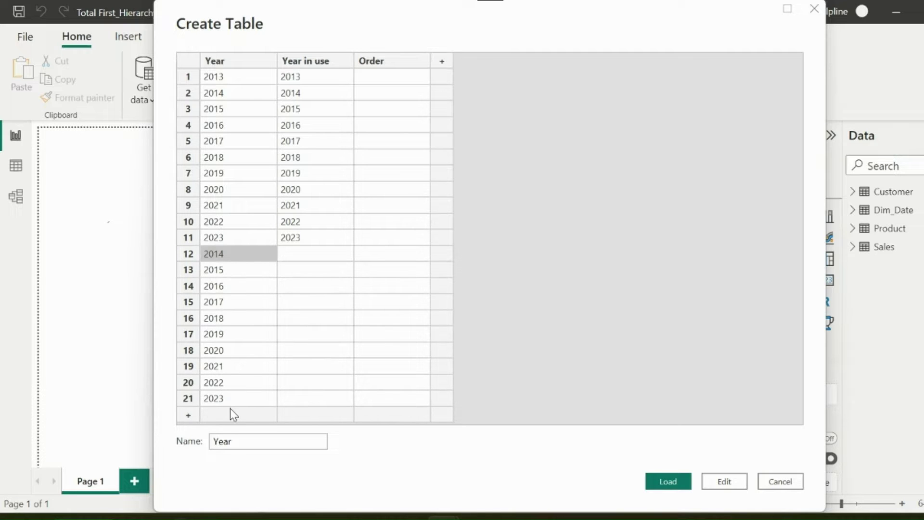
drag(239, 79, 235, 227)
key(ctrl+c)
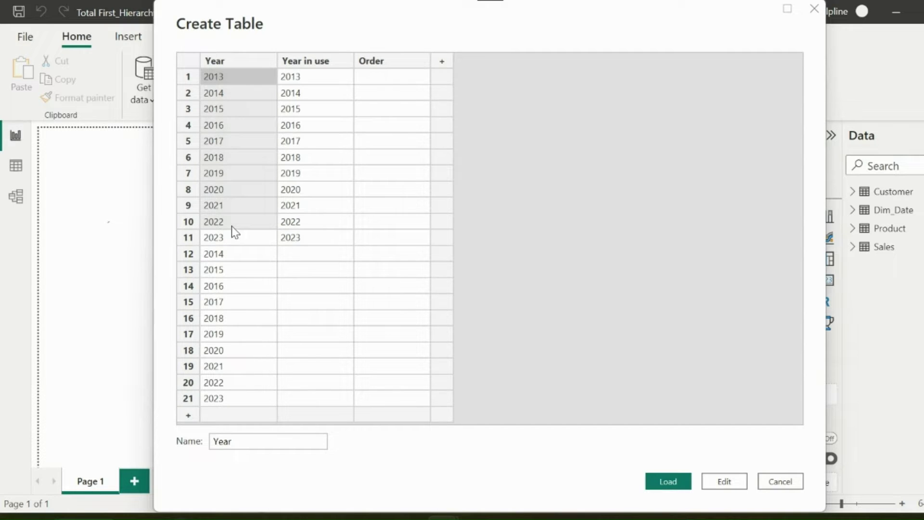
click(292, 257)
key(ctrl+v)
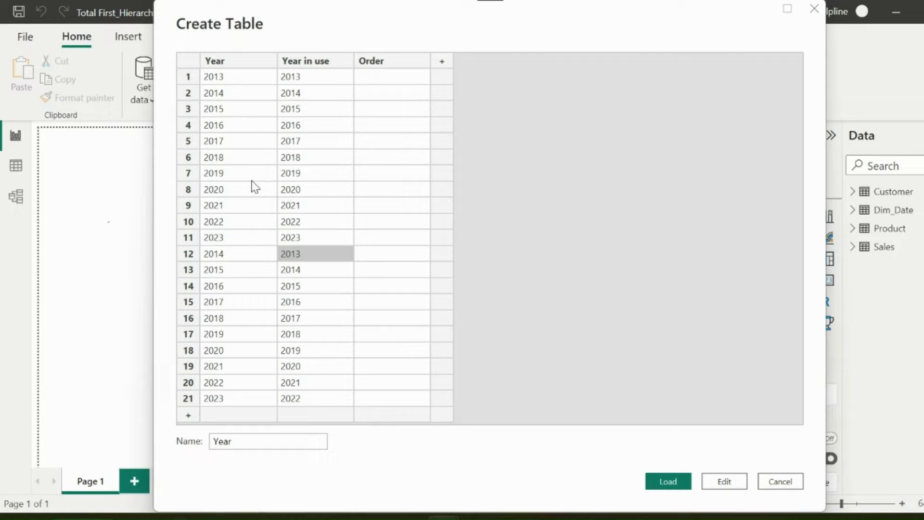
- Paste 2013–2023 again into the Year column as rows 22 onward
drag(236, 83, 226, 240)
key(ctrl+c)
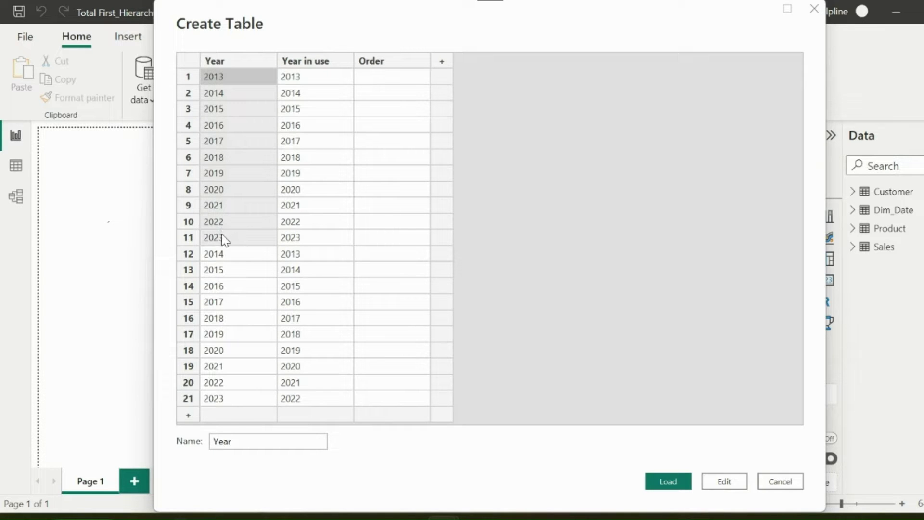
click(235, 415)
key(ctrl+v)
- Enter Variance in row 22's Year in use cell
scroll(256, 386, down, 4)
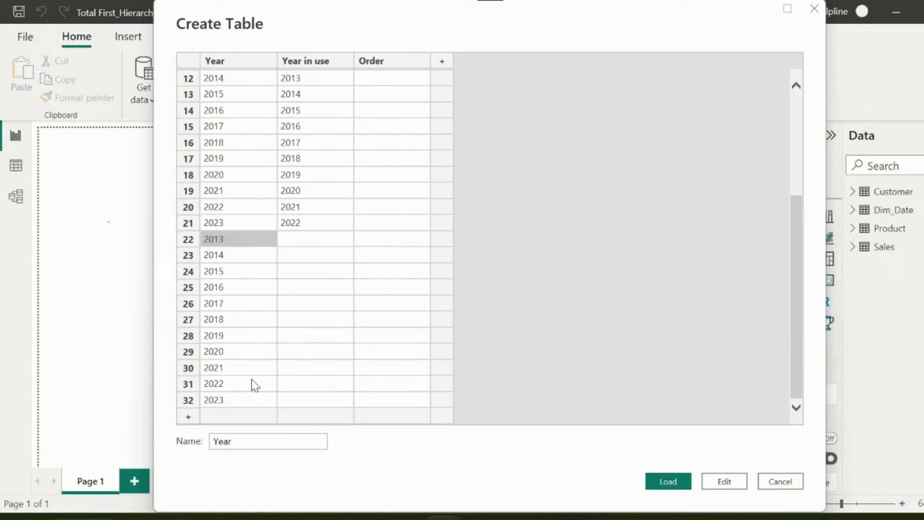
click(317, 243)
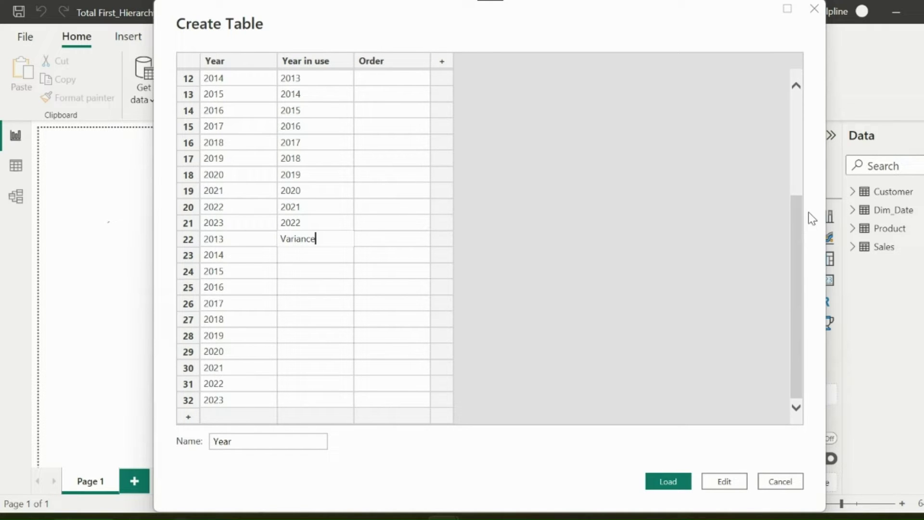
drag(794, 279, 796, 140)
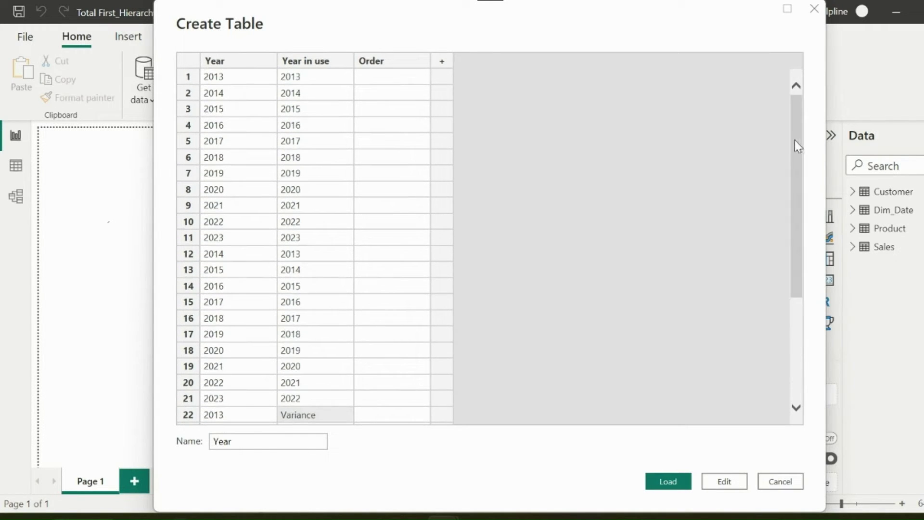
- Number the Order column 1–11, then 1–10 for rows 12–21, and 12 for row 22
click(397, 80)
text(1 2 3 4 5 6 7 8 9)
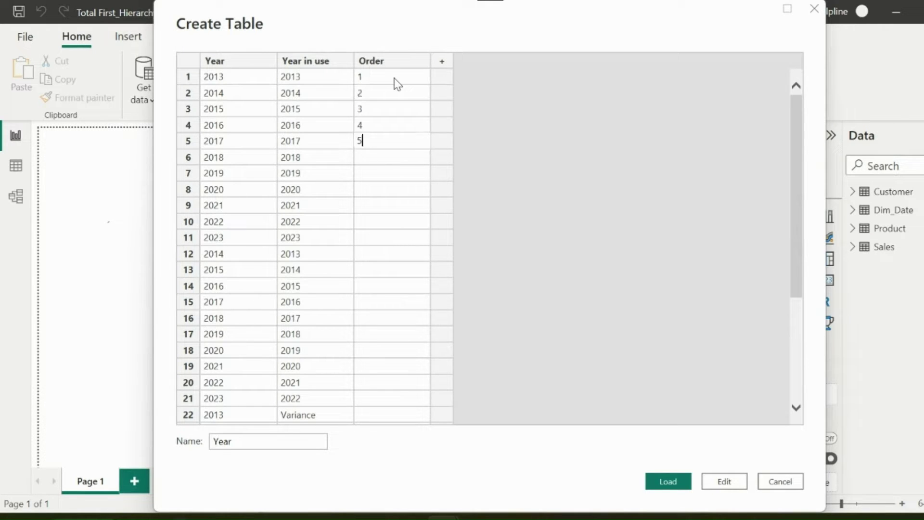
key(Return)
text(10)
key(Return)
text(11)
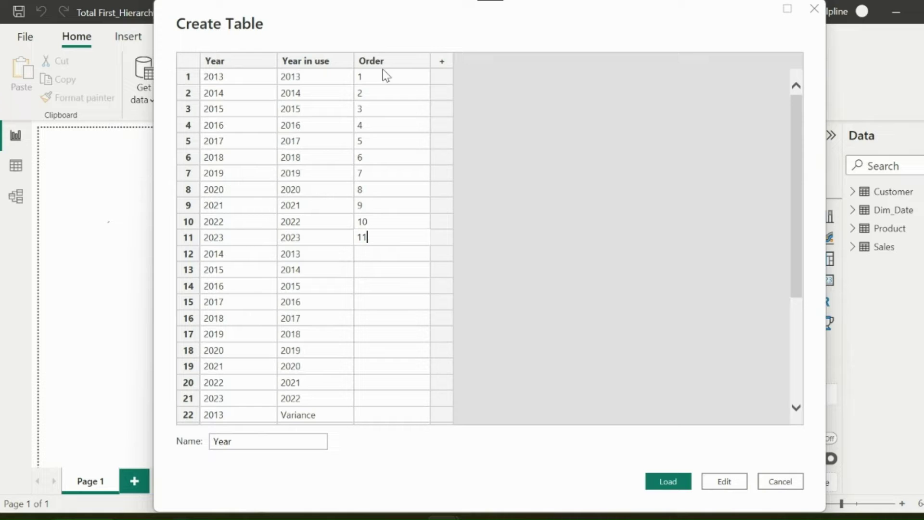
click(378, 260)
key(ctrl+v)
scroll(385, 385, down, 3)
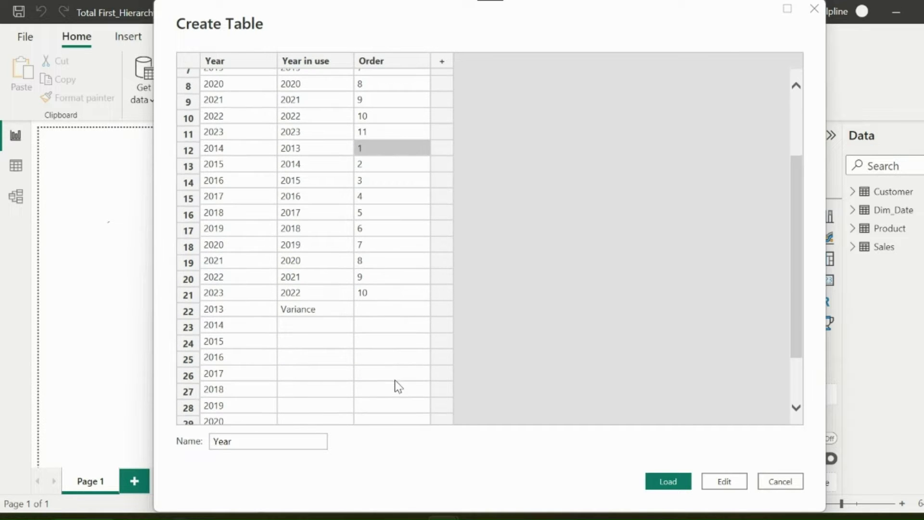
click(381, 309)
text(12)
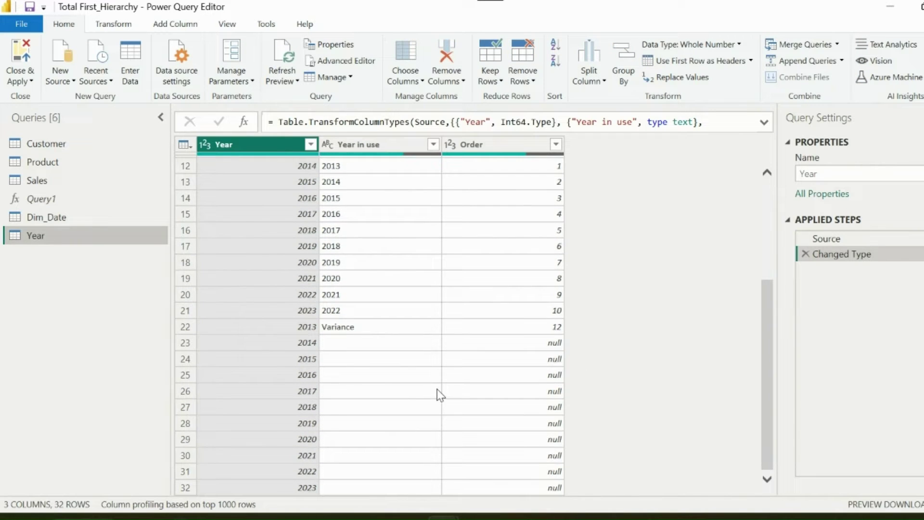
- Fill the Order column down so the blank cells get 12
click(521, 147)
right_click(517, 144)
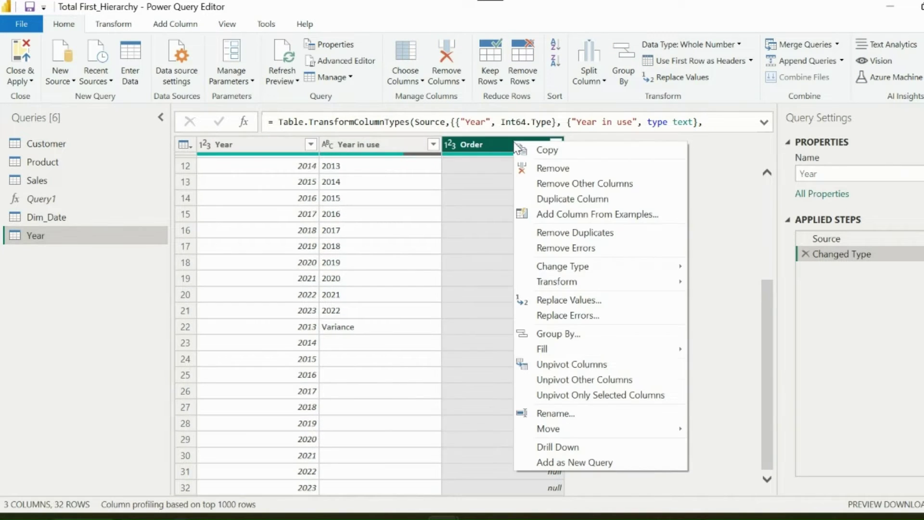
mouse_move(647, 349)
click(718, 350)
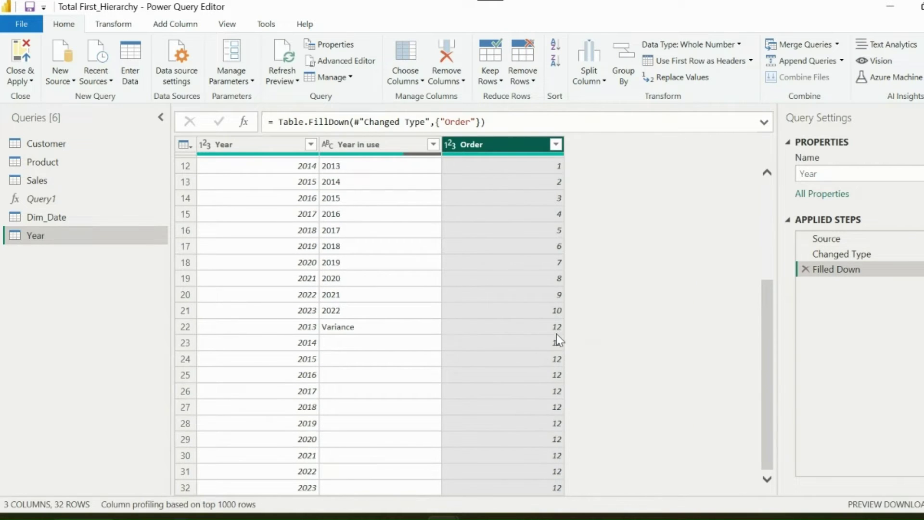
- Replace the empty Year in use values with Variance
right_click(374, 343)
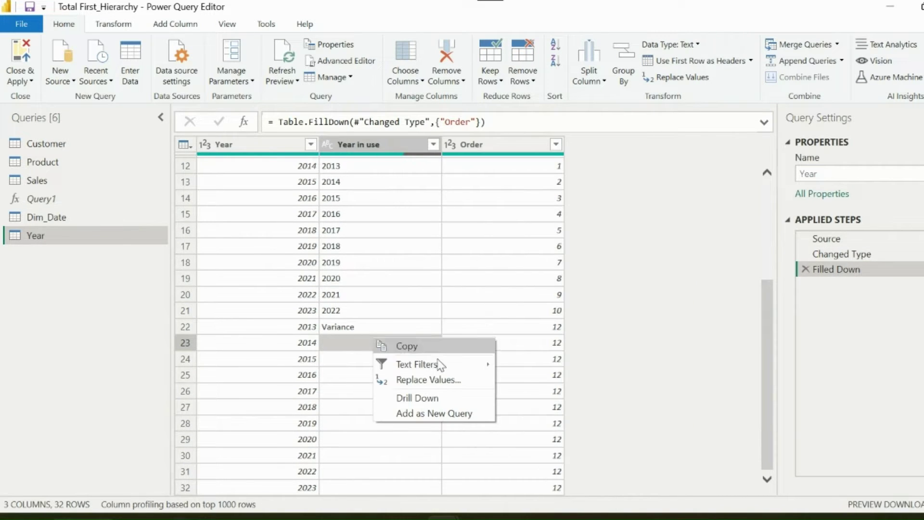
key(Escape)
click(345, 267)
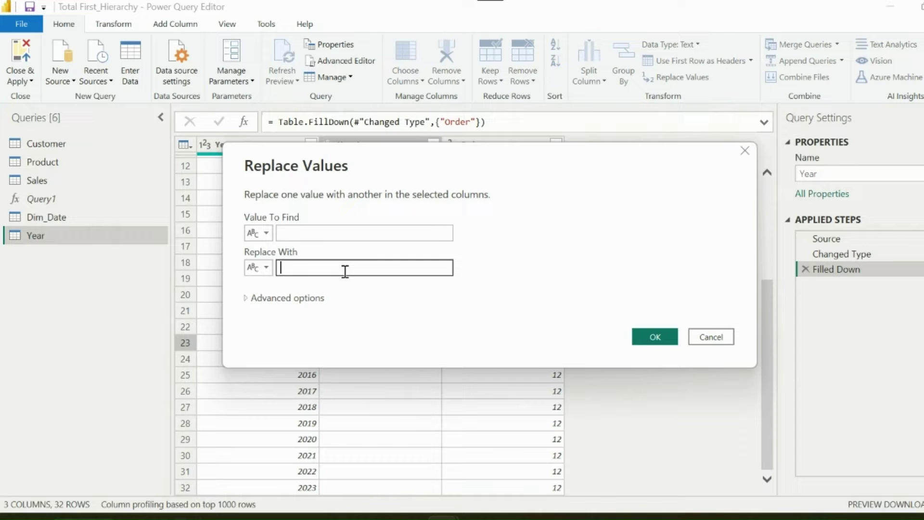
text(Variance)
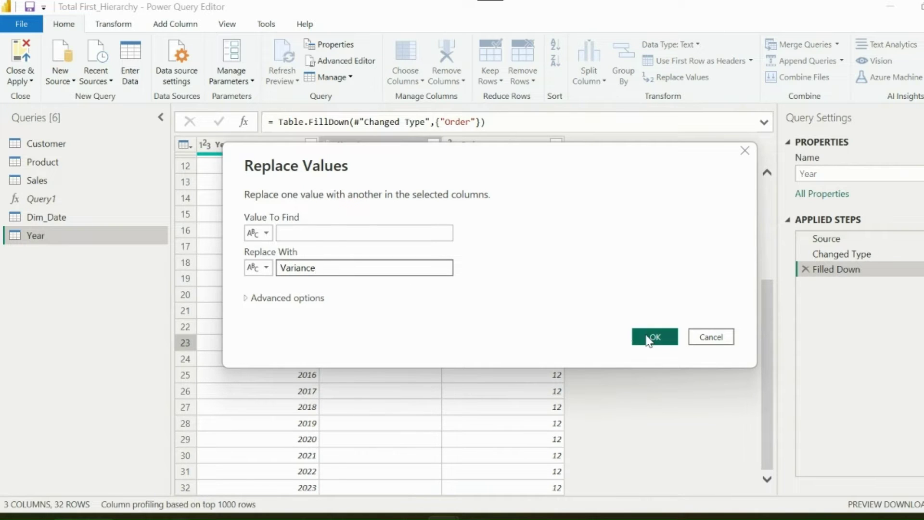
click(650, 336)
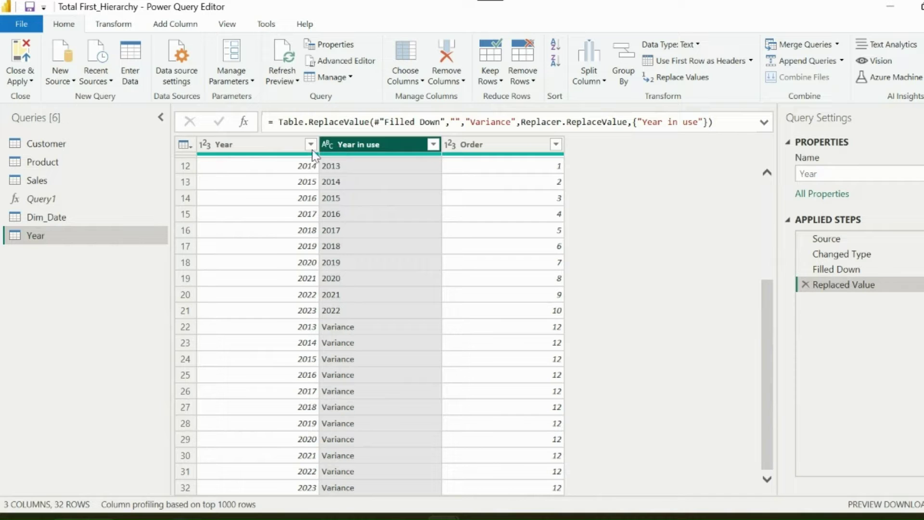
- Set the Year column to Text in the Year and Dim_Date queries, then close the editor
click(202, 150)
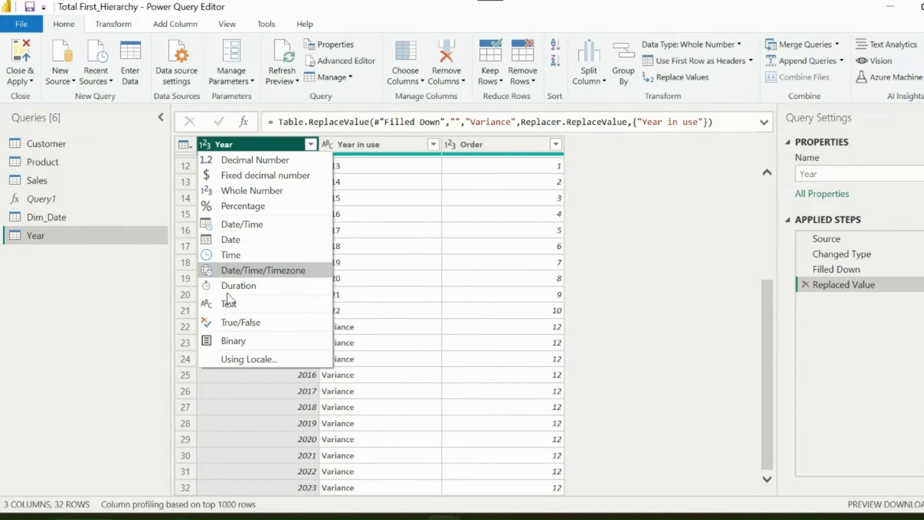
click(218, 304)
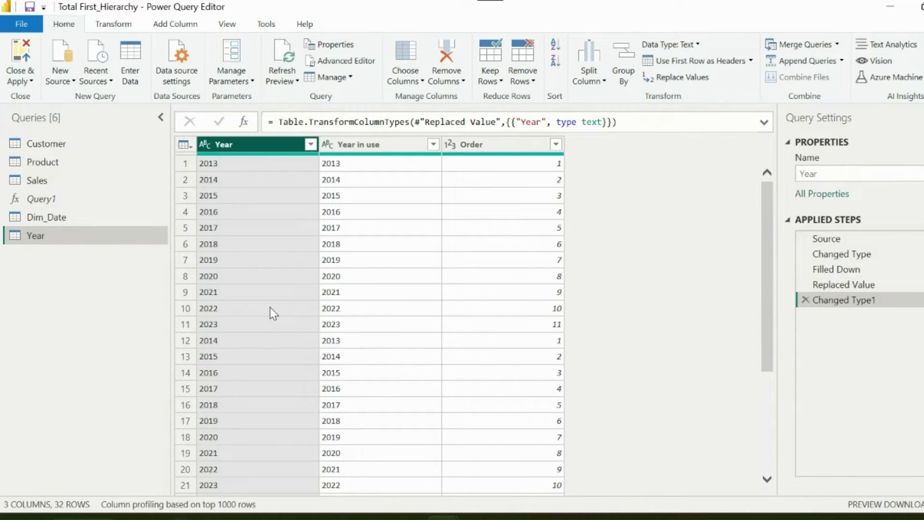
click(54, 217)
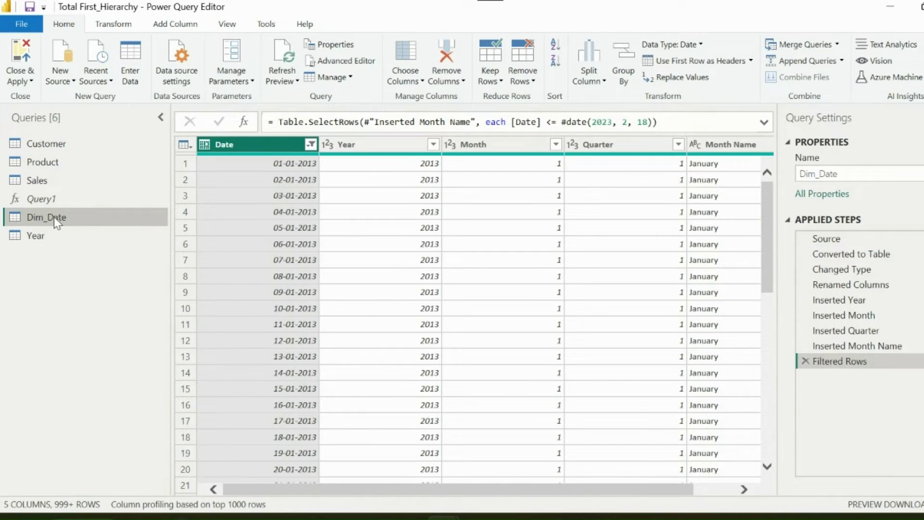
click(327, 144)
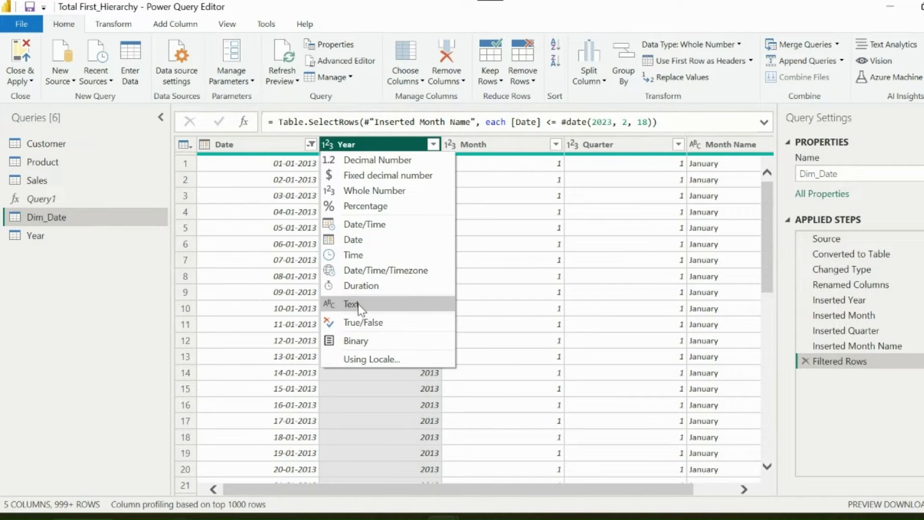
click(358, 305)
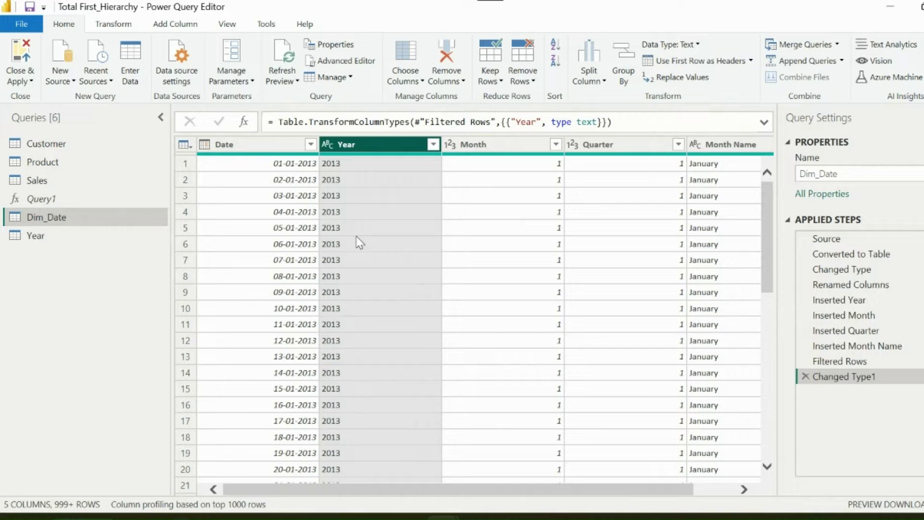
click(30, 82)
click(30, 128)
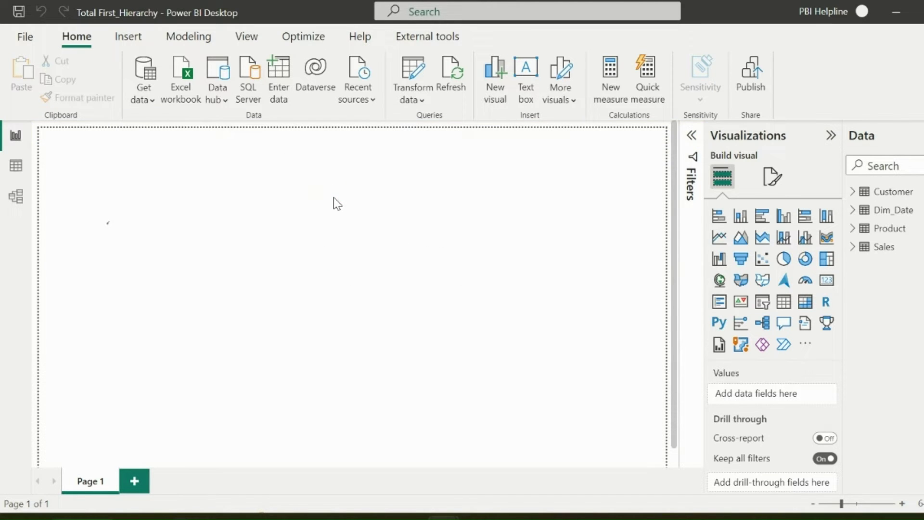
- Add a Year slicer and place it at the page's lower left
click(763, 308)
click(877, 320)
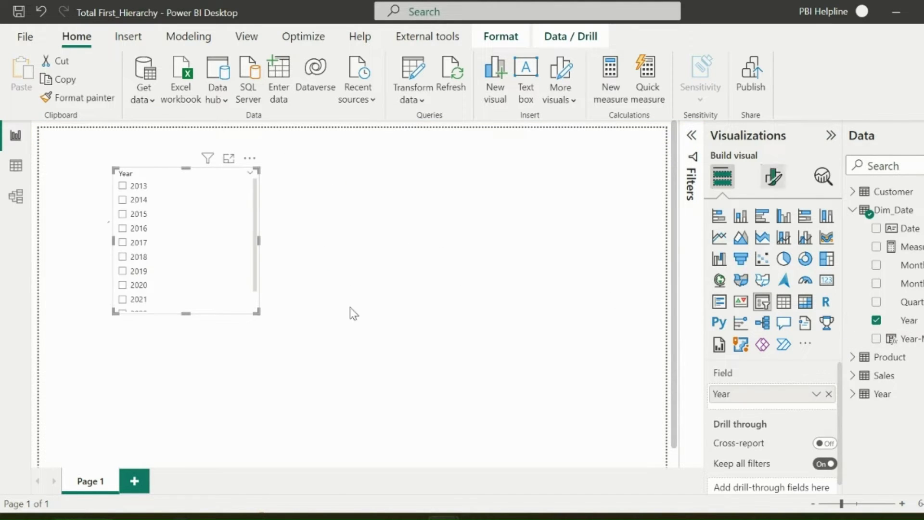
drag(212, 269, 138, 377)
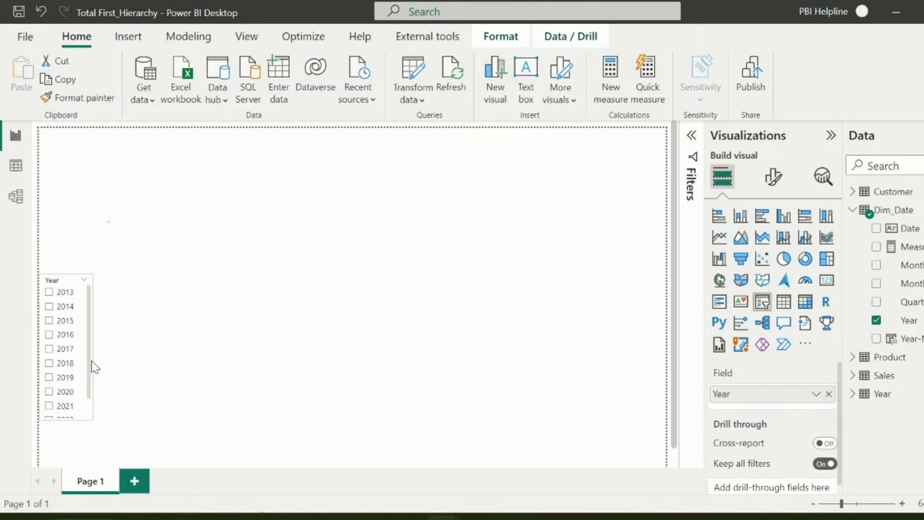
click(366, 354)
- Add a matrix with Customer Country as rows and Year in use as columns
click(805, 301)
click(635, 403)
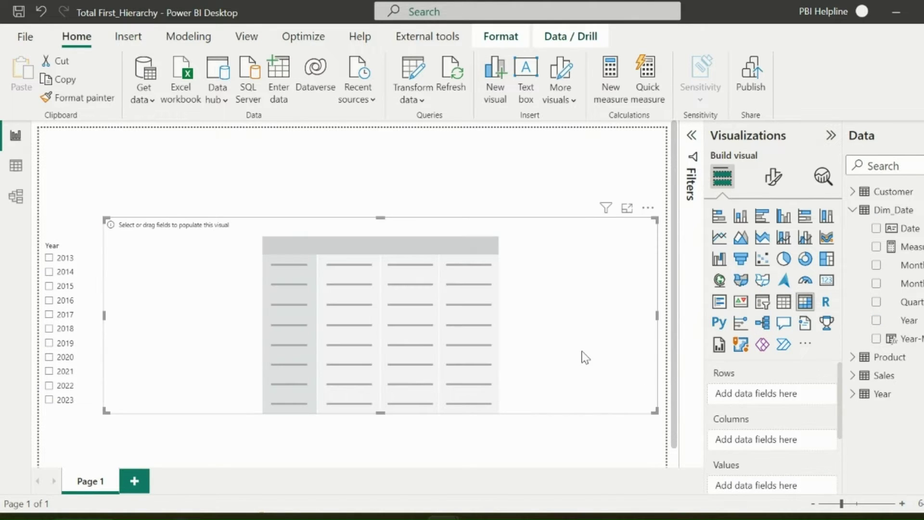
click(854, 192)
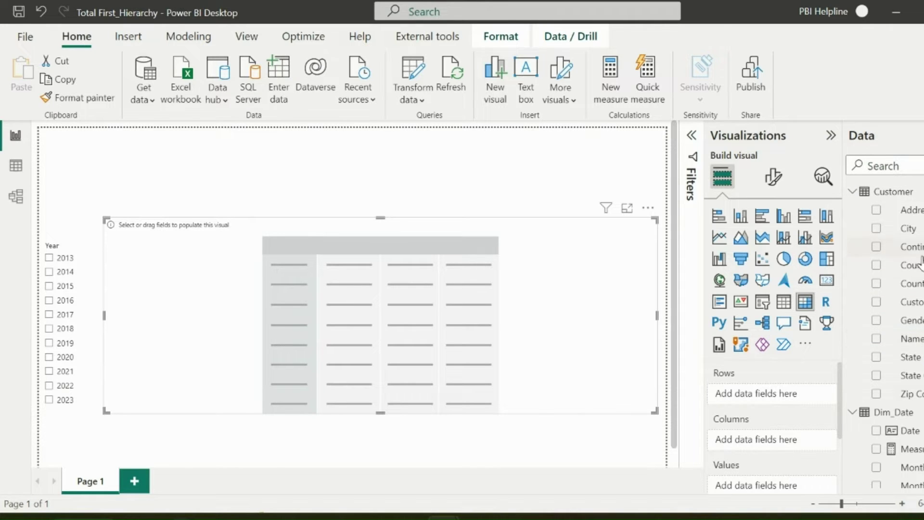
drag(920, 270, 722, 396)
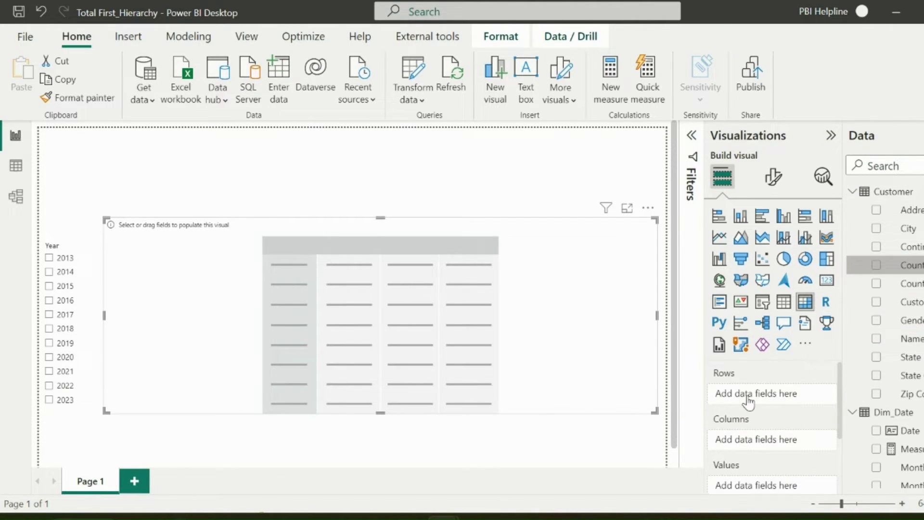
click(853, 191)
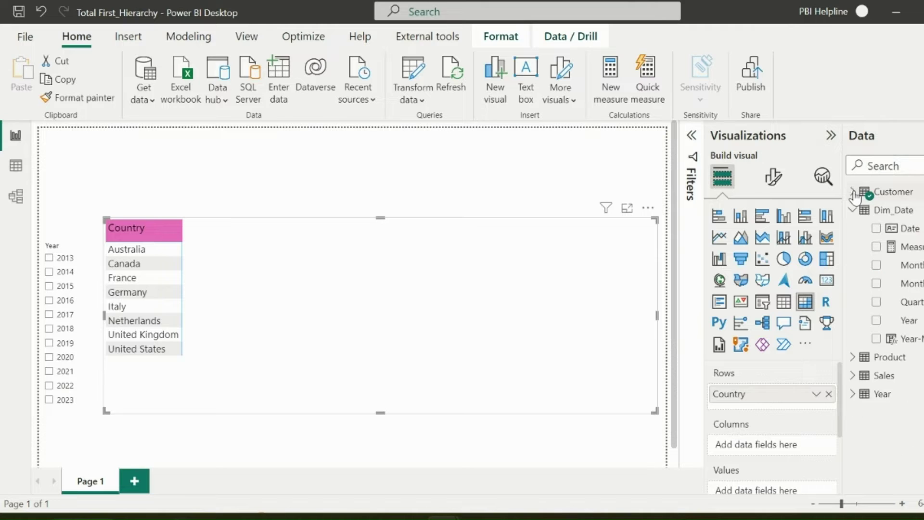
click(864, 395)
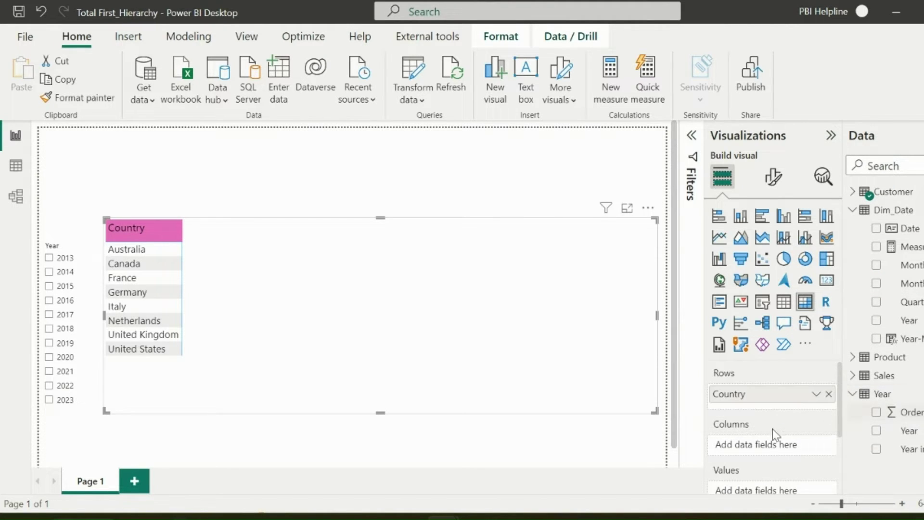
drag(908, 448, 747, 446)
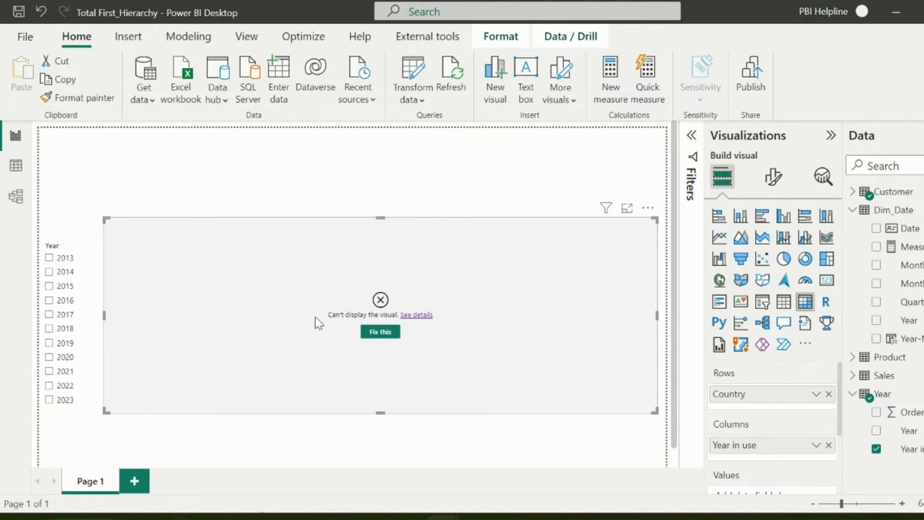
- Sort the Year in use field by the Order column
click(913, 452)
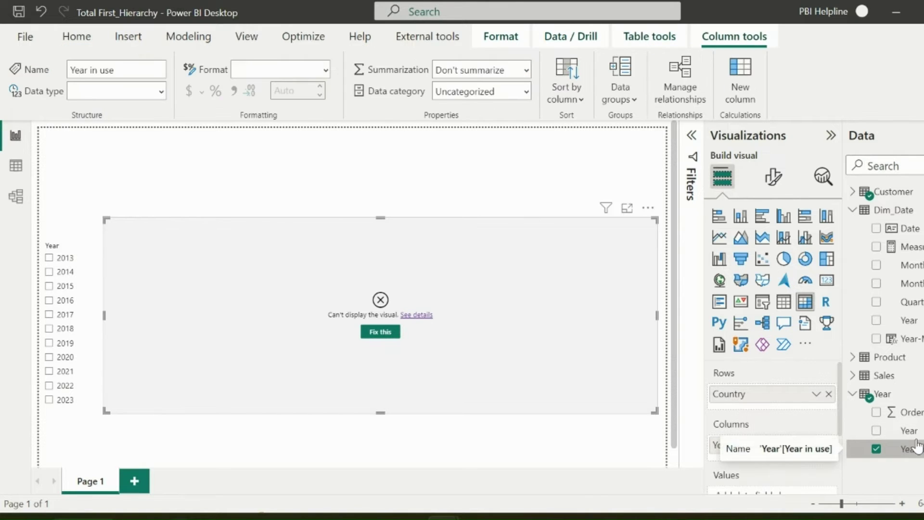
click(576, 101)
click(592, 148)
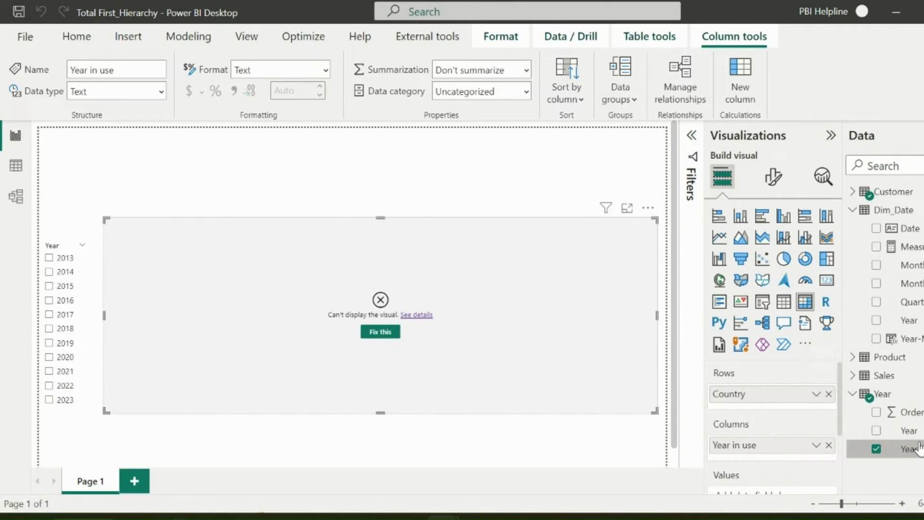
- In Model view, relate Year[Year] to Dim_Date[Year] and return to the report
click(16, 196)
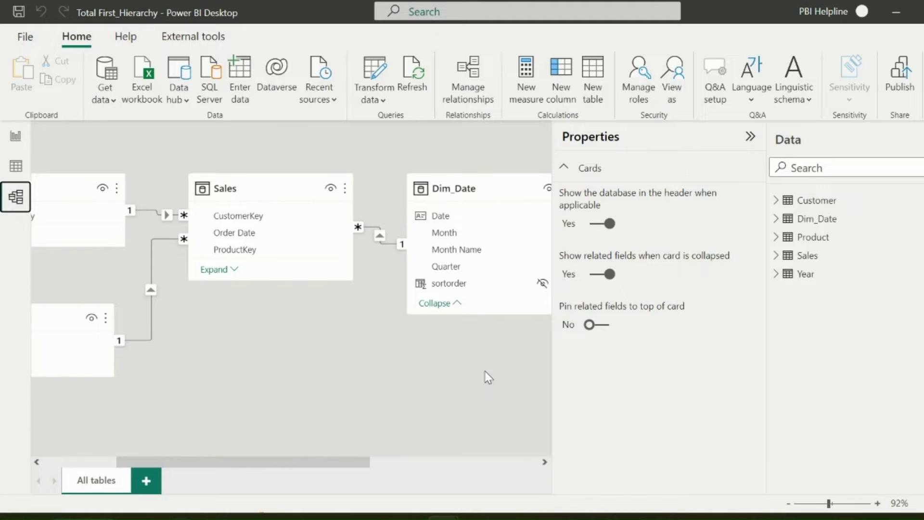
click(750, 137)
scroll(650, 334, right, 3)
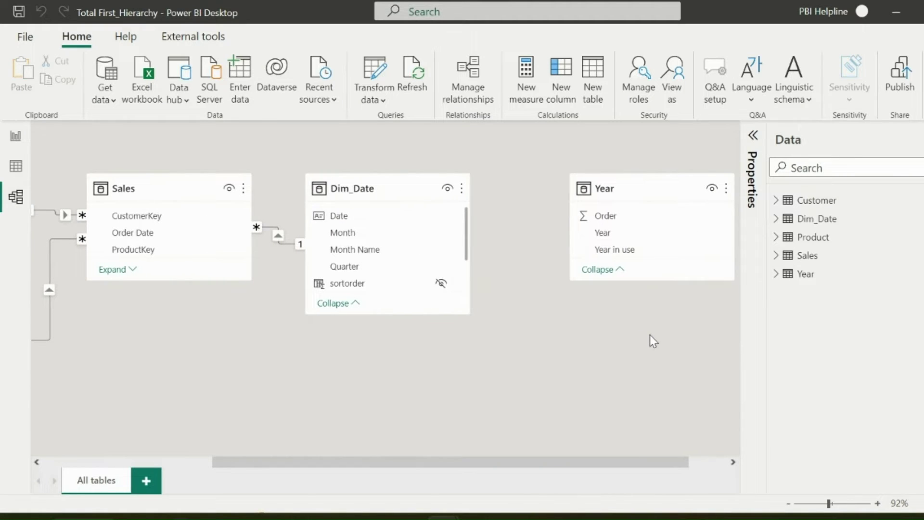
scroll(380, 267, down, 2)
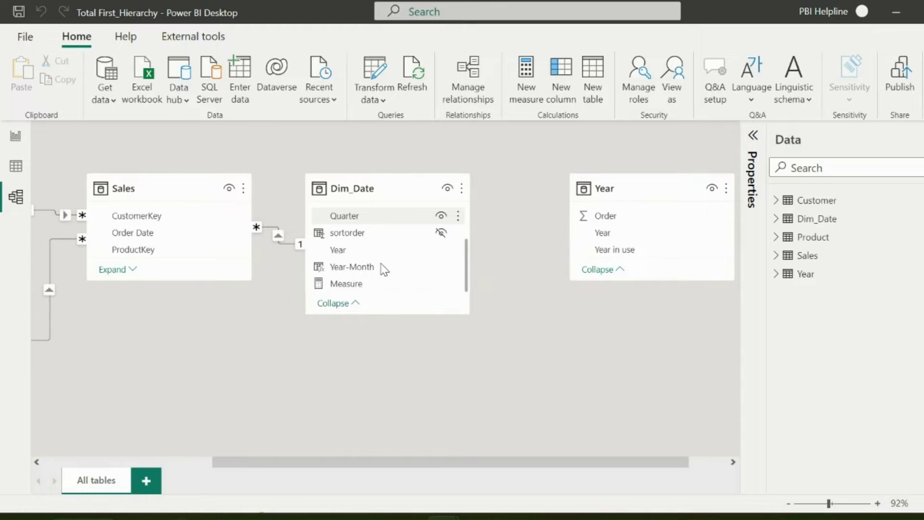
drag(632, 235, 348, 250)
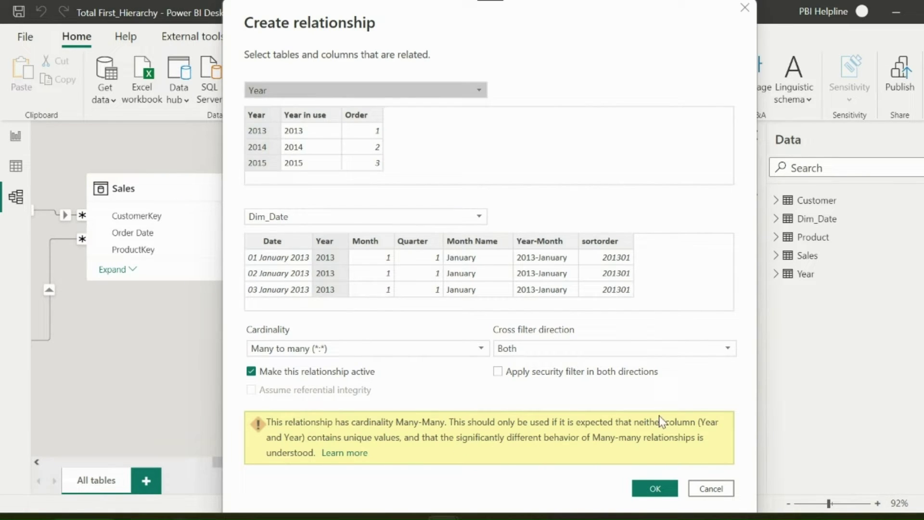
click(655, 488)
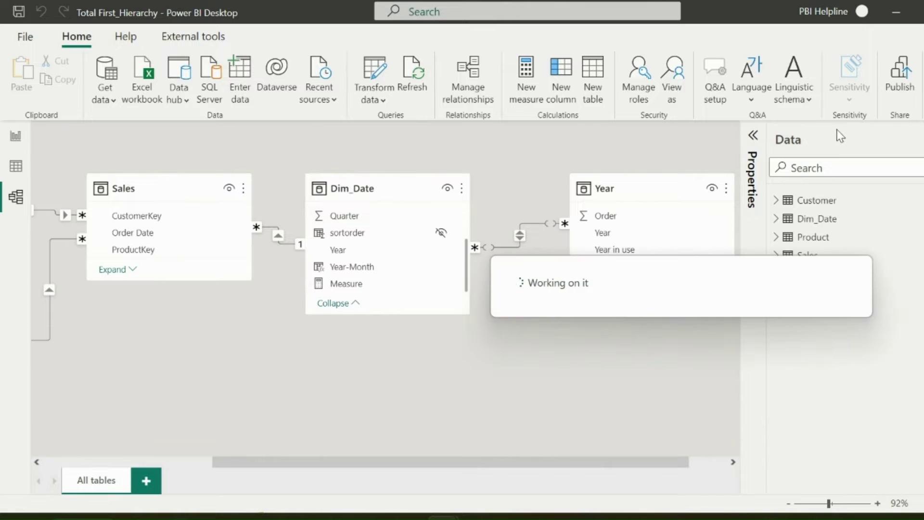
click(520, 236)
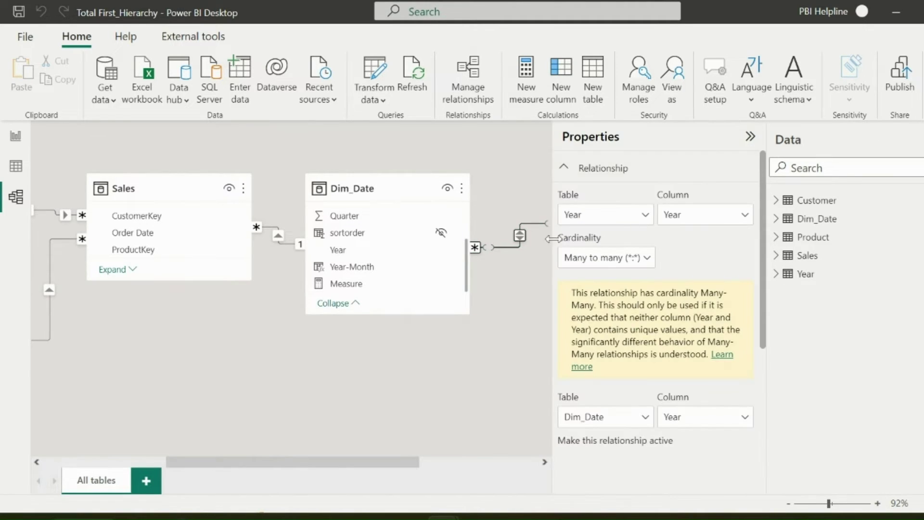
scroll(662, 332, down, 3)
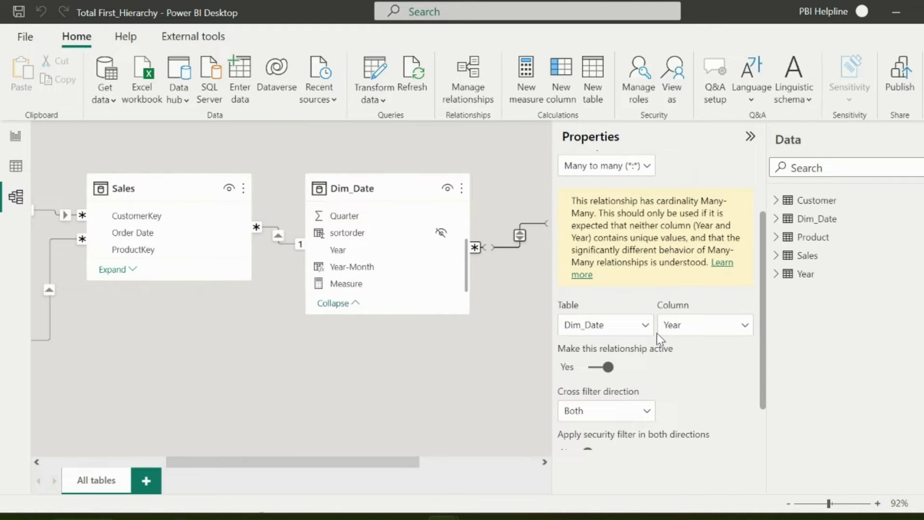
scroll(660, 340, down, 2)
click(15, 135)
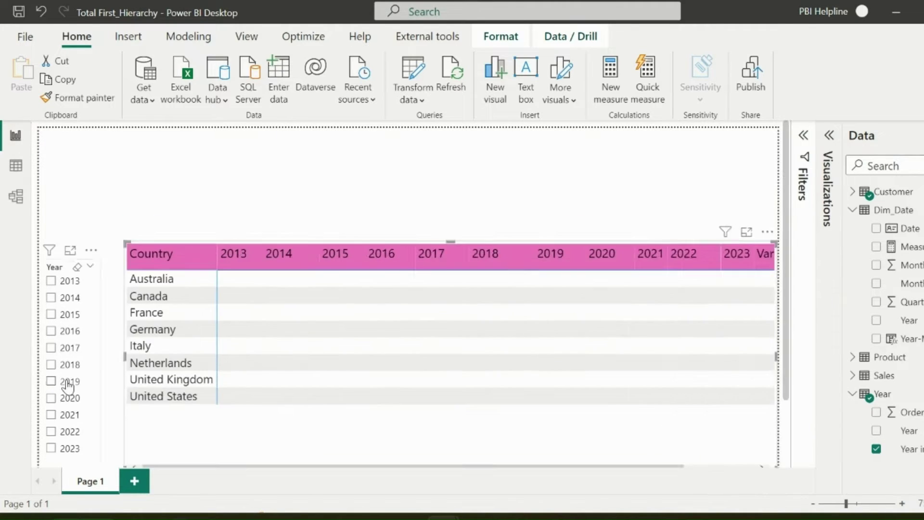
- Try 2019, 2018 and 2017 in the Year slicer, then settle on 2020
click(53, 381)
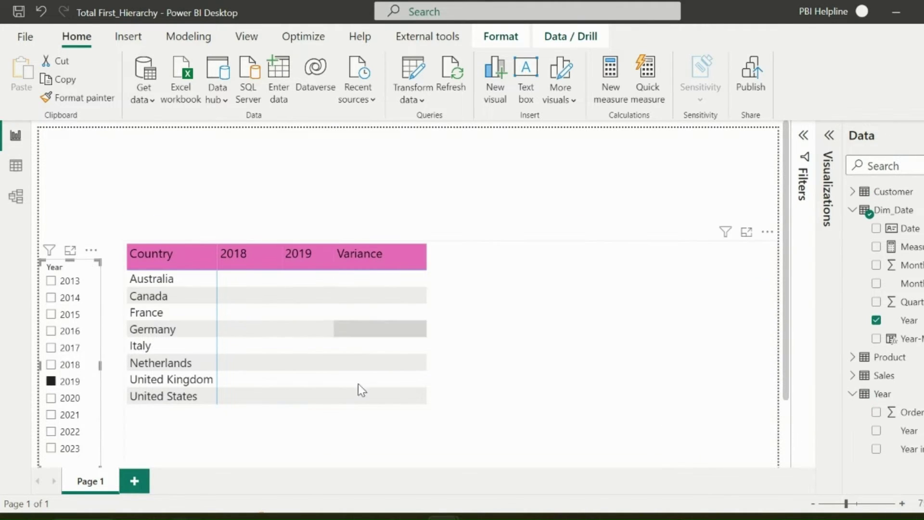
click(70, 366)
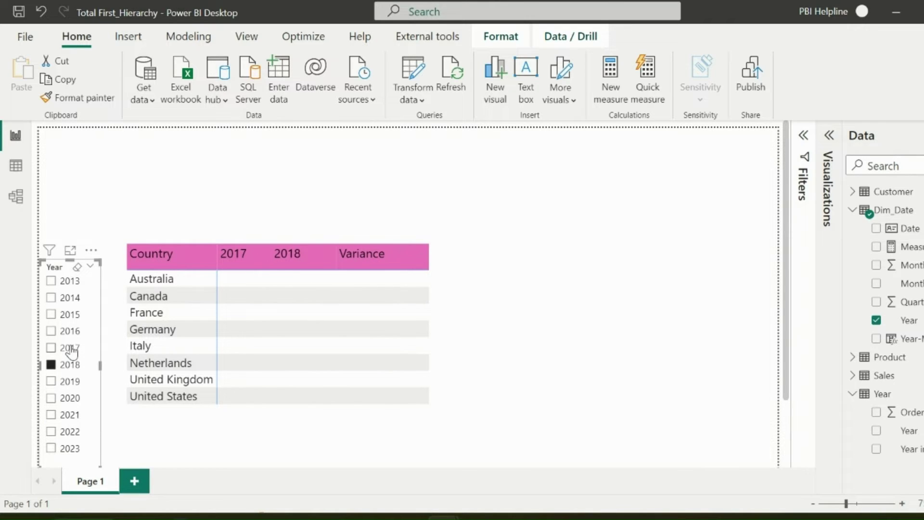
click(71, 350)
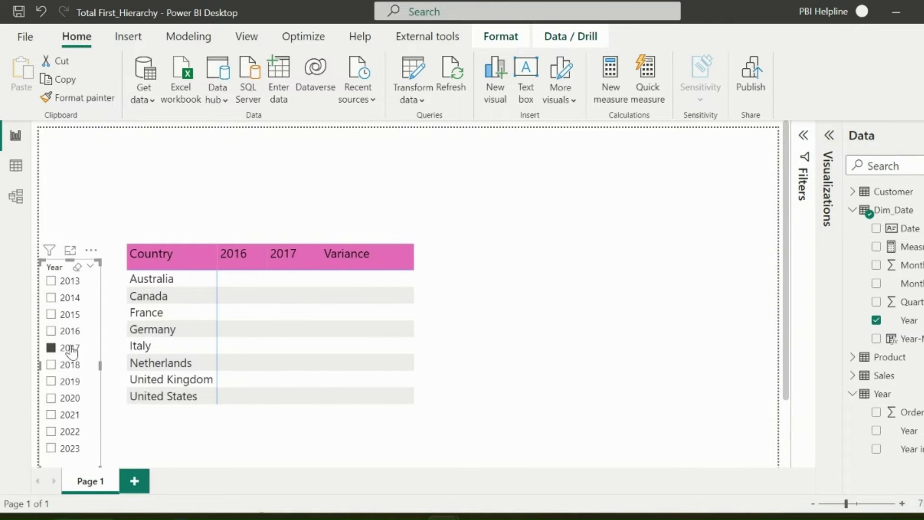
click(71, 399)
click(72, 403)
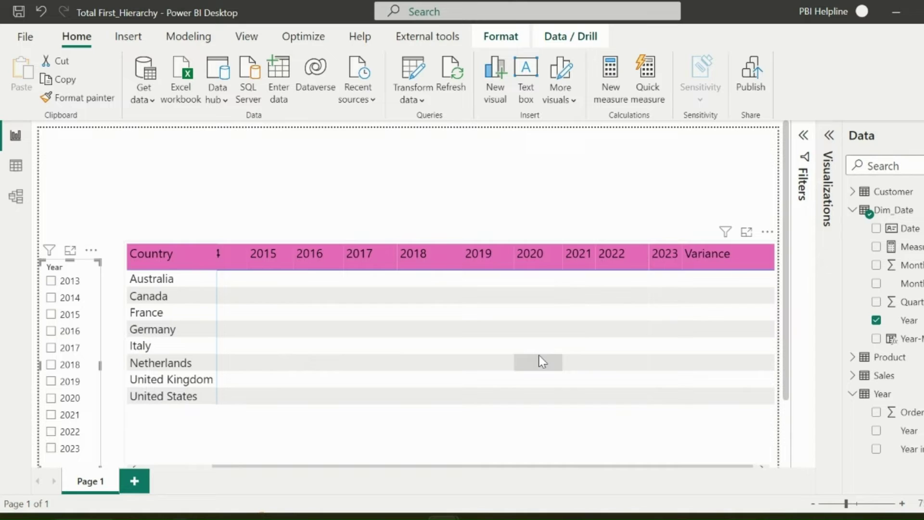
click(51, 398)
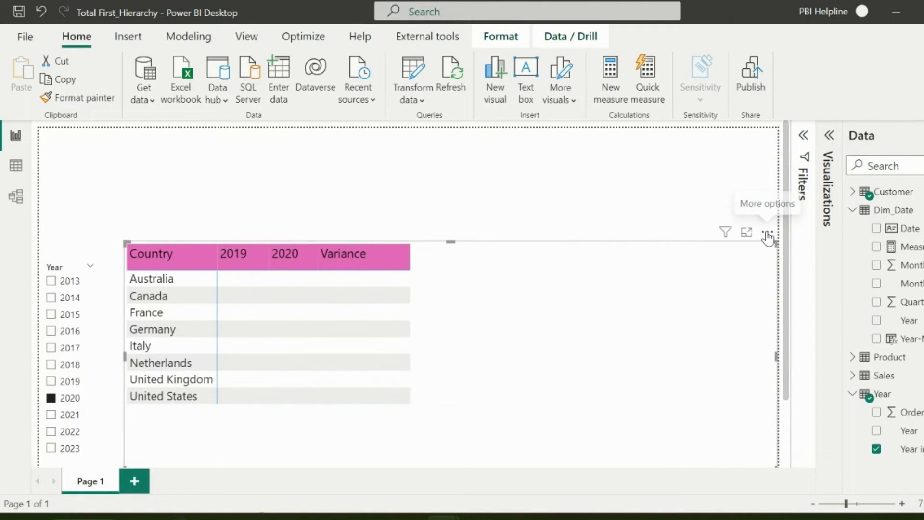
- Add Total Sales as the matrix values and widen the 2019 column
click(828, 137)
scroll(787, 261, down, 3)
click(852, 375)
scroll(914, 424, down, 4)
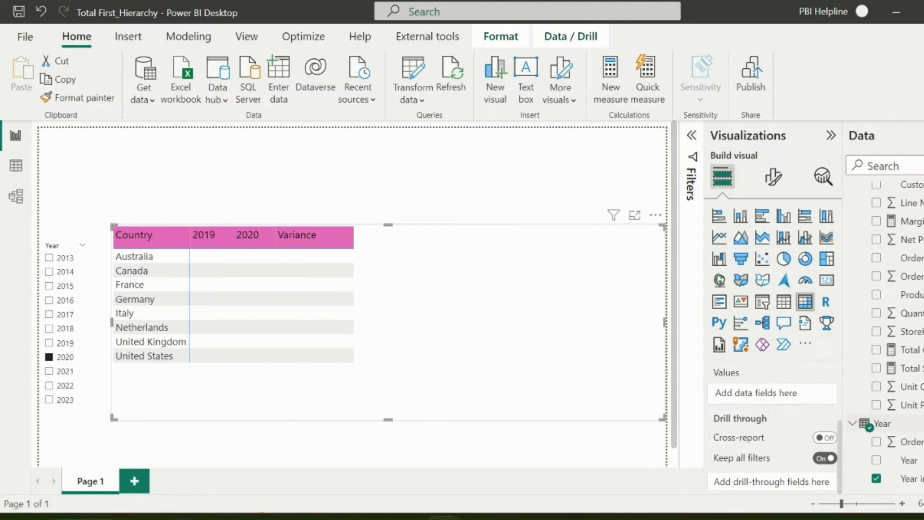
drag(910, 368, 761, 393)
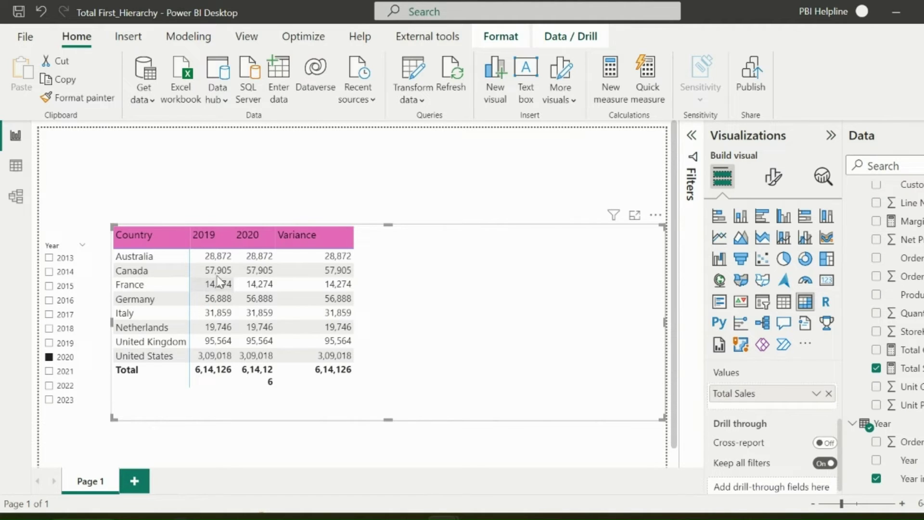
drag(232, 236, 305, 235)
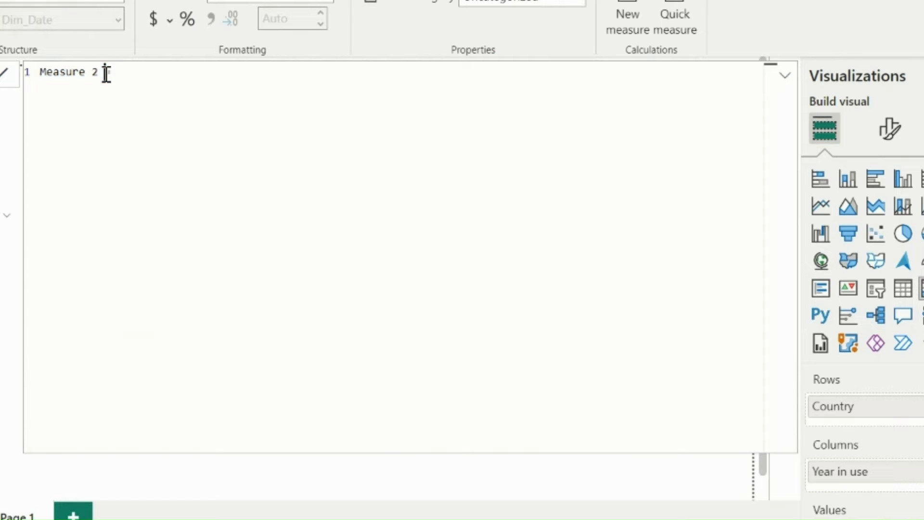
- Rename the measure 'Total Sales_previous Year Sales with variance' and begin VAR _totalsales =
key(shift+Home)
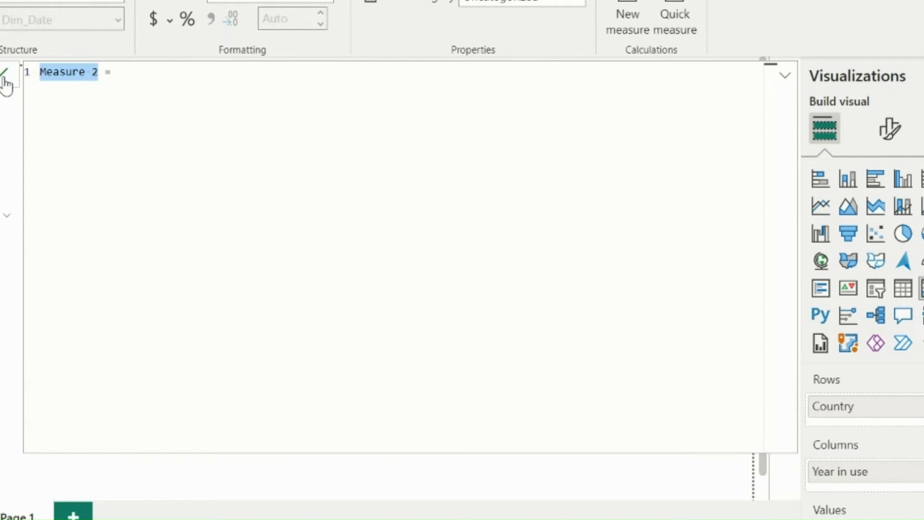
text(Total Sales)
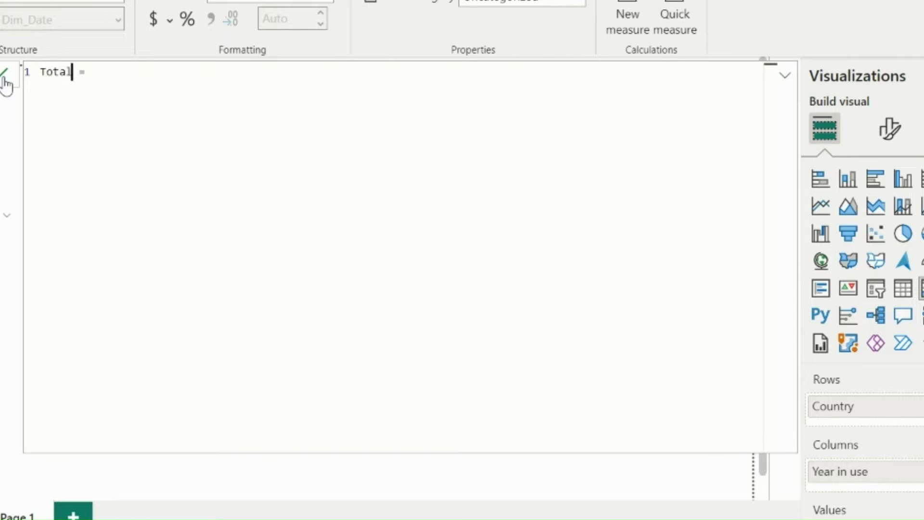
text(_previous Year Sale)
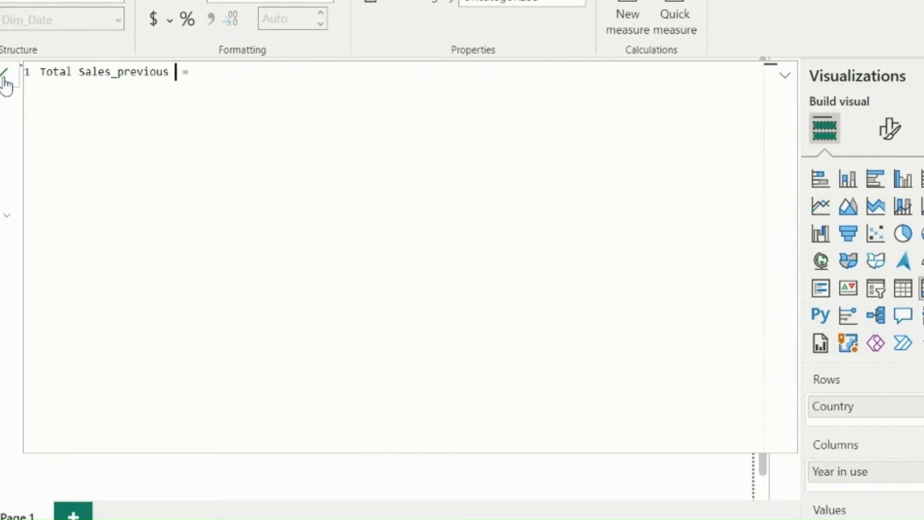
text(s with variance)
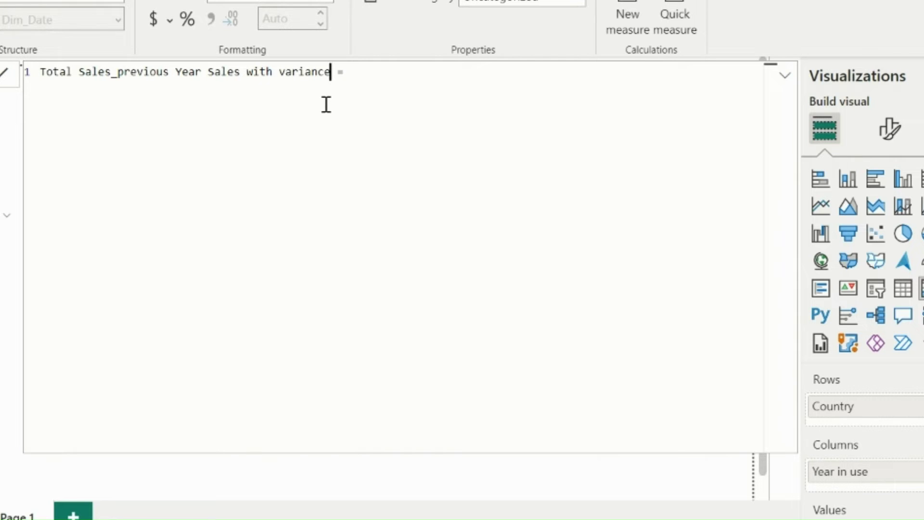
click(375, 74)
key(shift+Return)
text(VAR)
key(shift+Return)
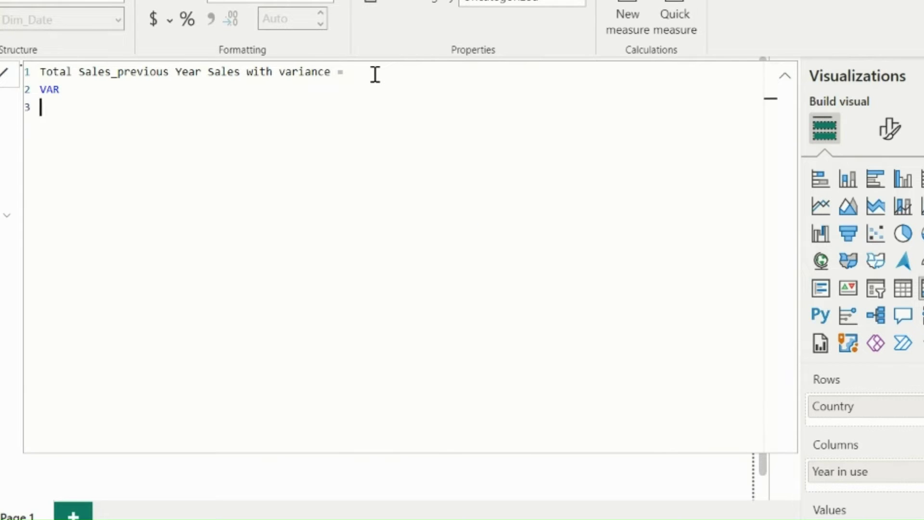
text(_totalsales)
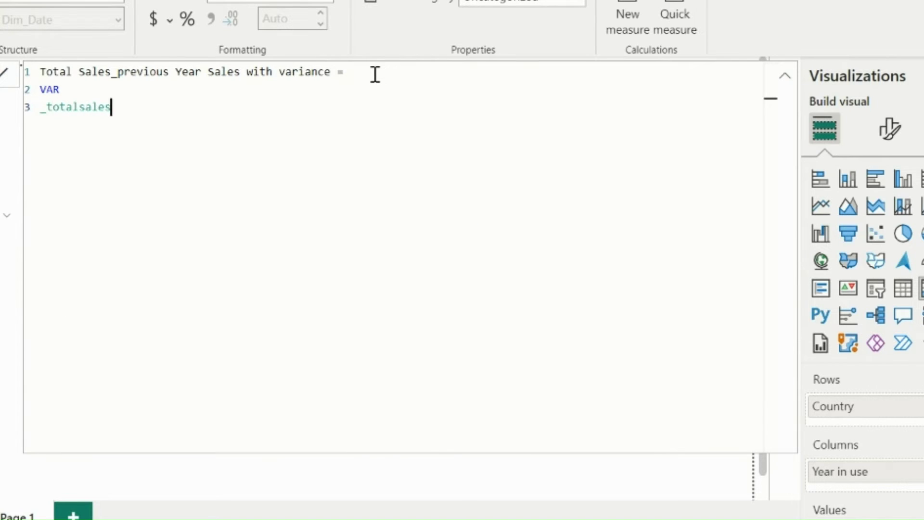
text( =)
key(shift+Return)
- Define _totalsales as CALCULATE([Total Sales], Dim_Date[Year] = SELECTEDVALUE('Year'[Year in use]))
text(calcu)
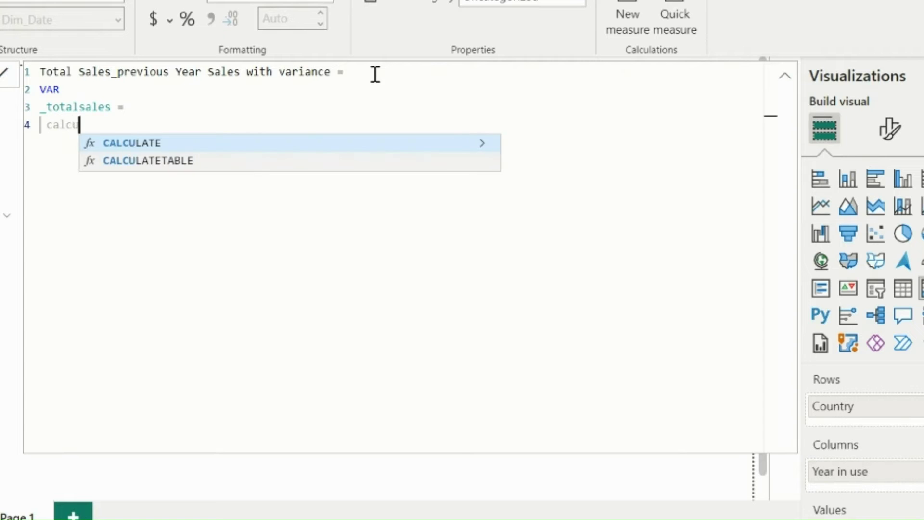
key(Tab)
key(Tab)
text(total)
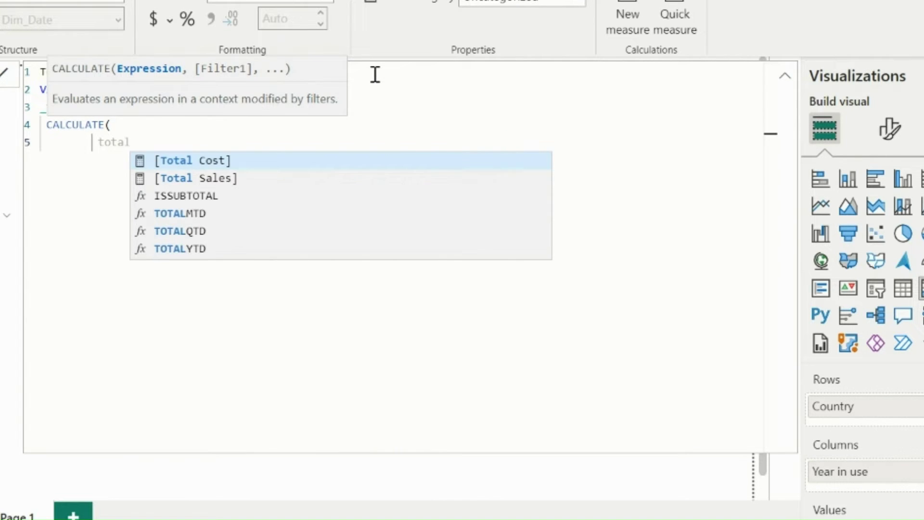
key(Down)
key(Tab)
text(,)
key(shift+Return)
text(year)
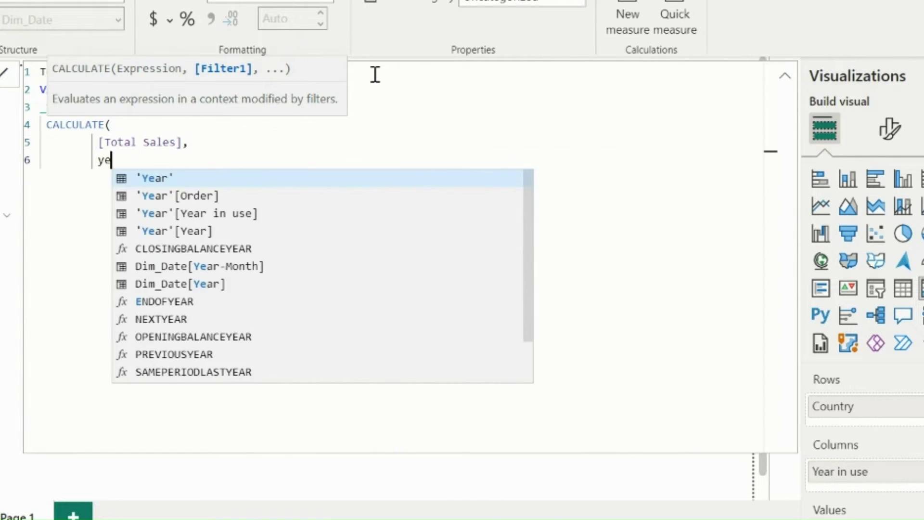
key(Down)
key(Down)
key(Down)
key(Down)
key(Down)
key(Down)
key(Tab)
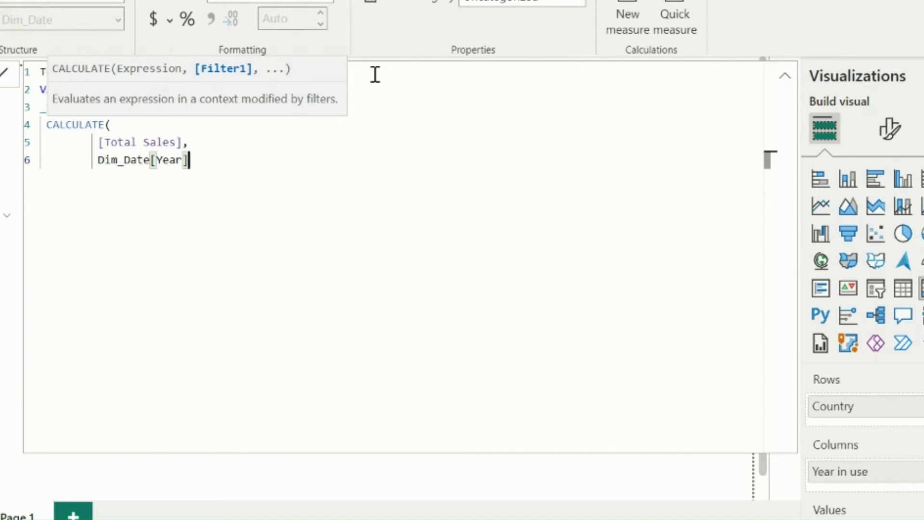
text(= SELECTED)
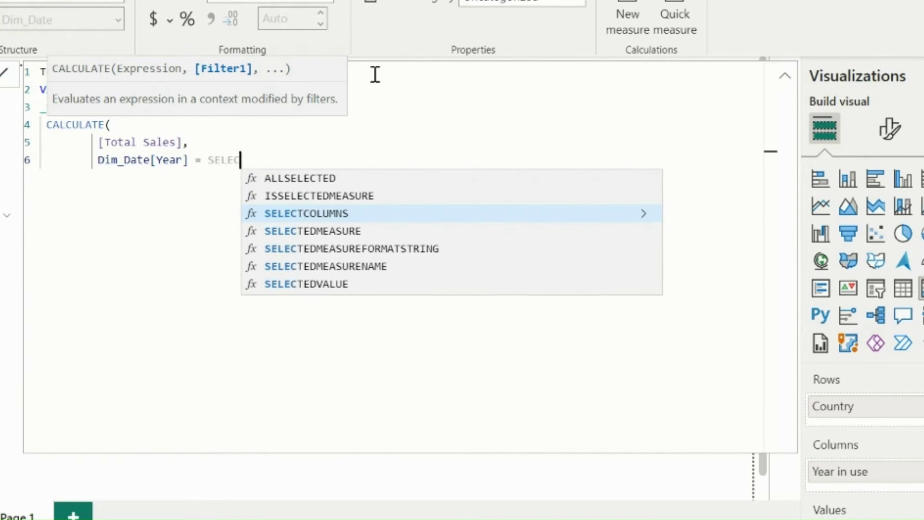
key(Down)
key(Down)
key(Down)
key(Tab)
text(('Year'[Year in use]))
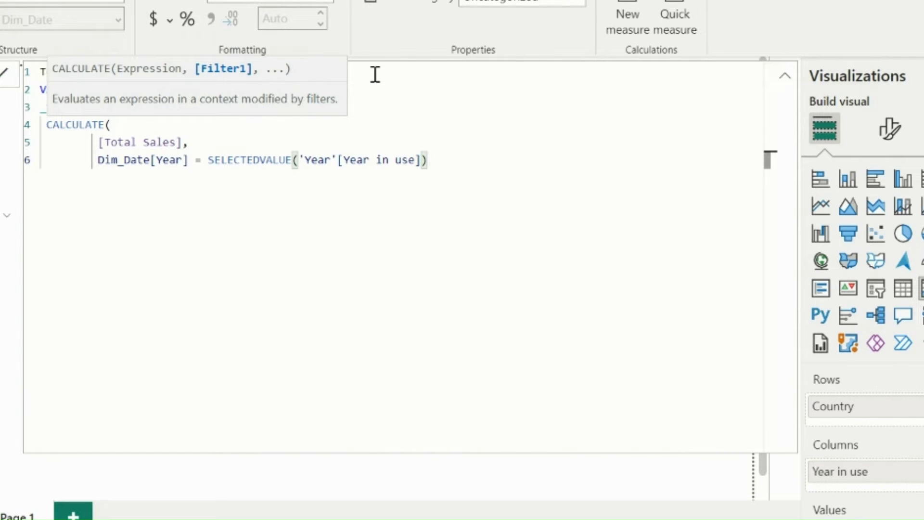
- Close CALCULATE and add RETURN _totalsales to finish the measure
key(Return)
text())
key(Return)
text(RETURN)
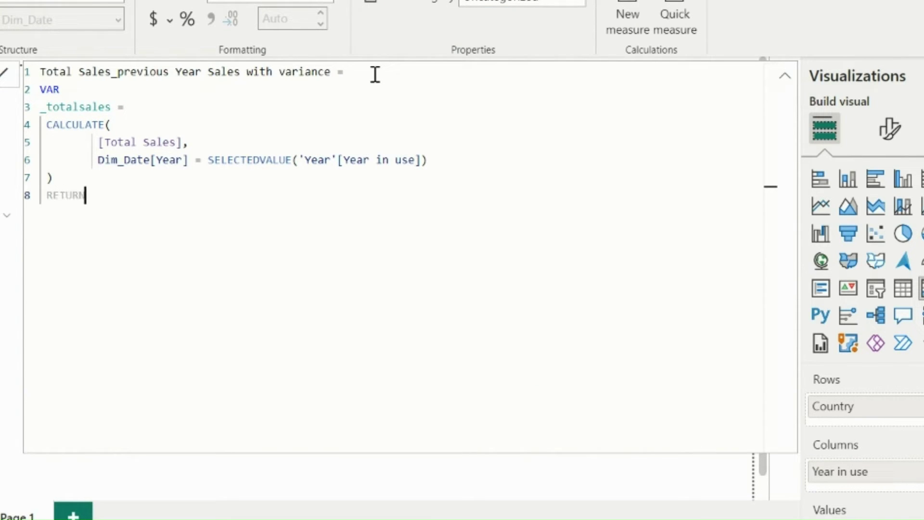
key(Return)
text(_t)
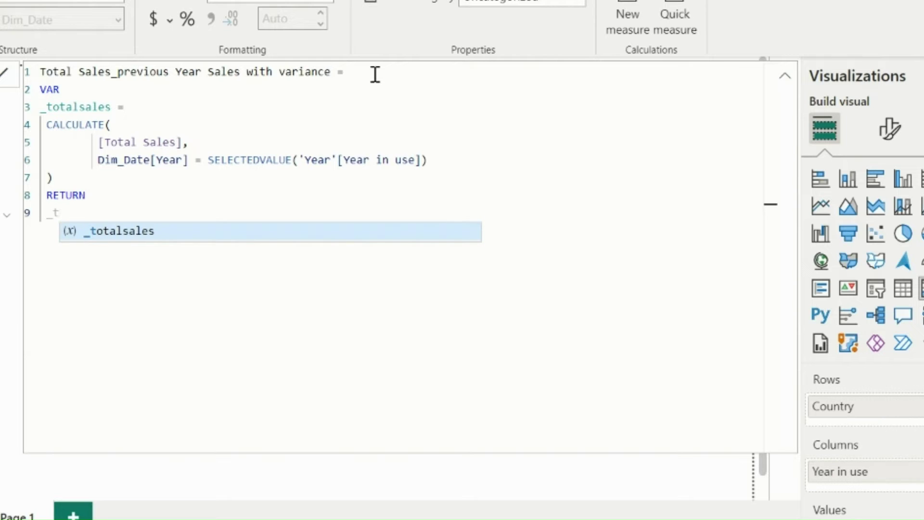
key(Tab)
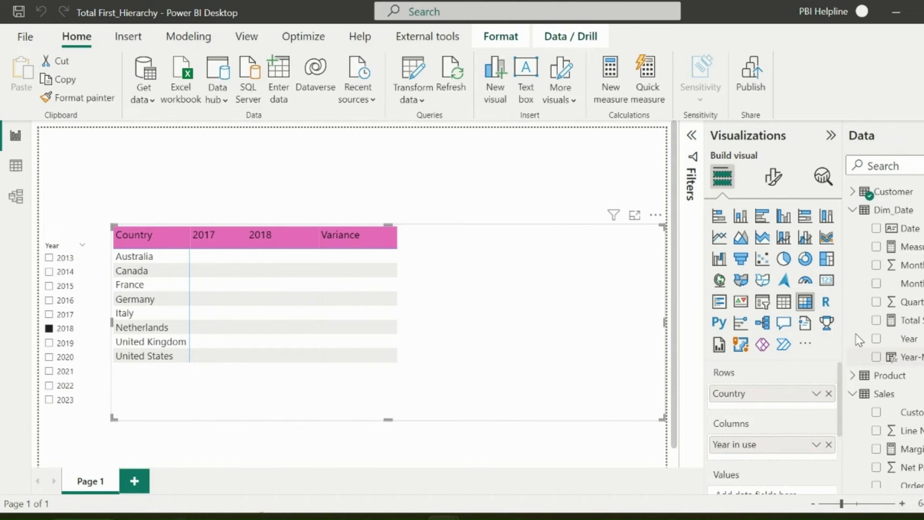
- Add the new measure to the matrix values and filter the Year slicer to 2019
click(876, 321)
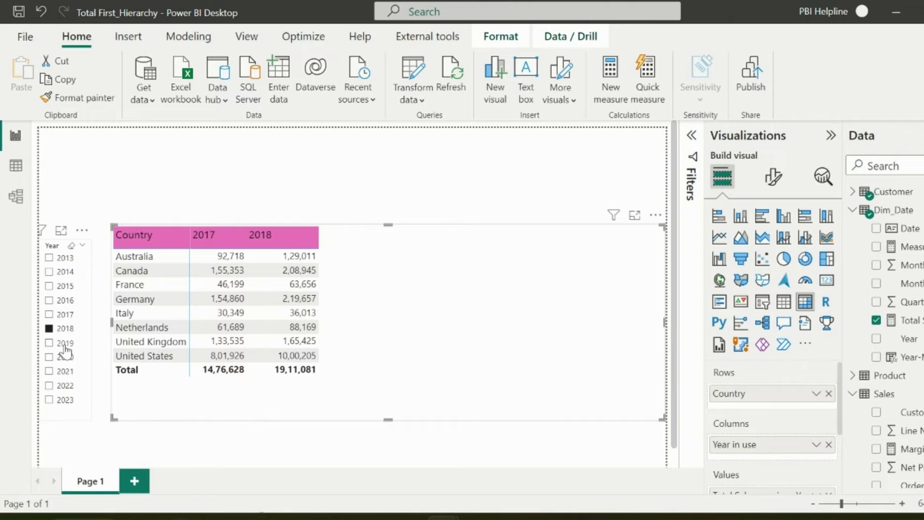
click(49, 342)
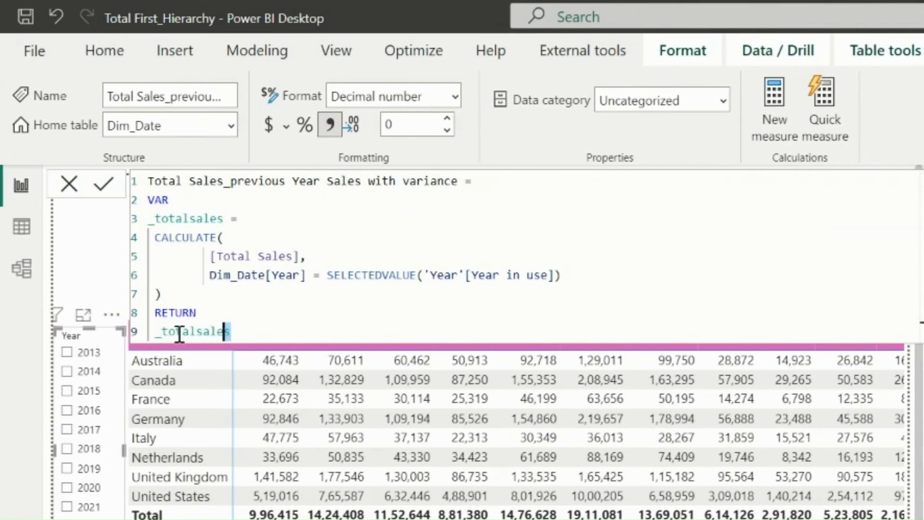
- Start an outer IF returning BLANK() when Year isn't filtered and 'Year'[Year in use] is "Variance"
key(shift+Return)
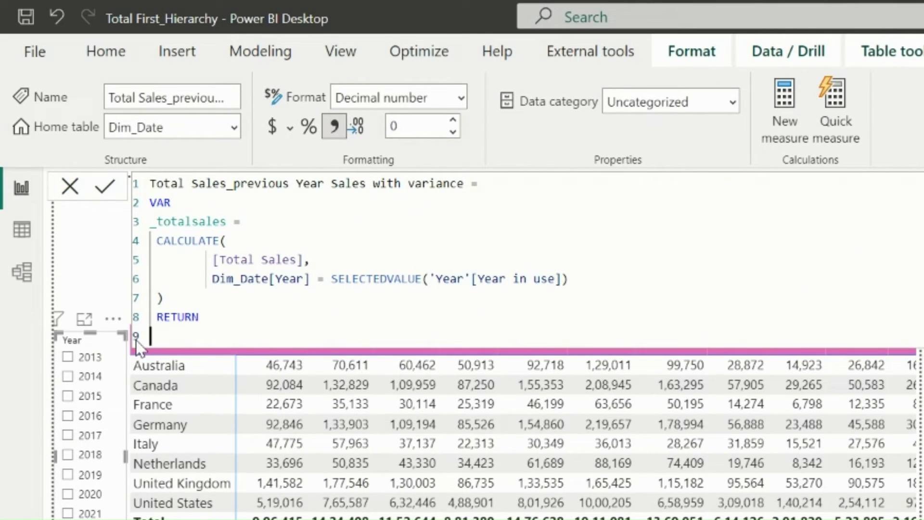
text(IF()
key(shift+Return)
text(NOT(ISFILTER)
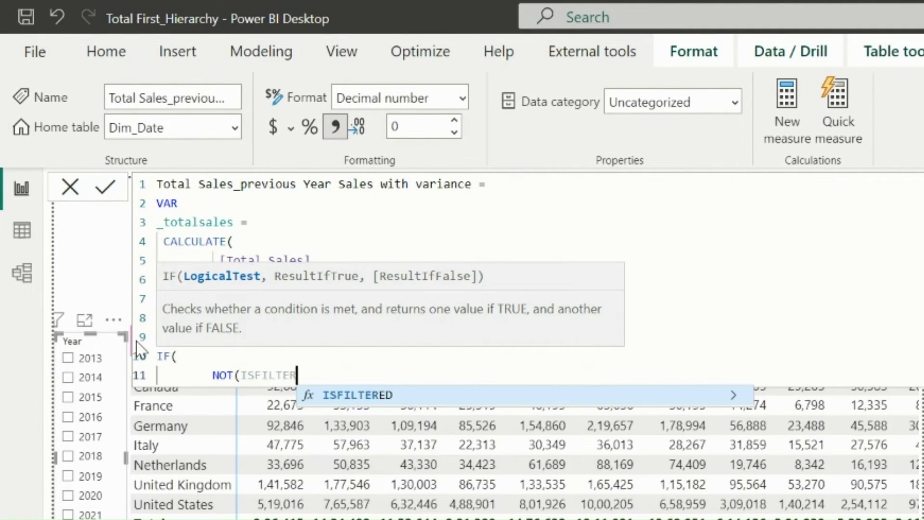
text(ED(Dim_Date[Year])) && SELECTEDVALUE(YEAR)
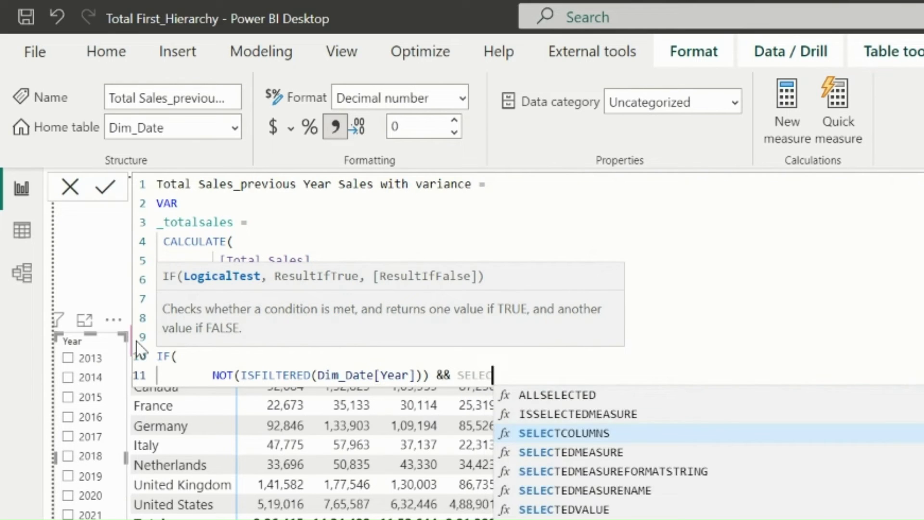
key(Down)
key(Down)
key(Tab)
text() = "Va)
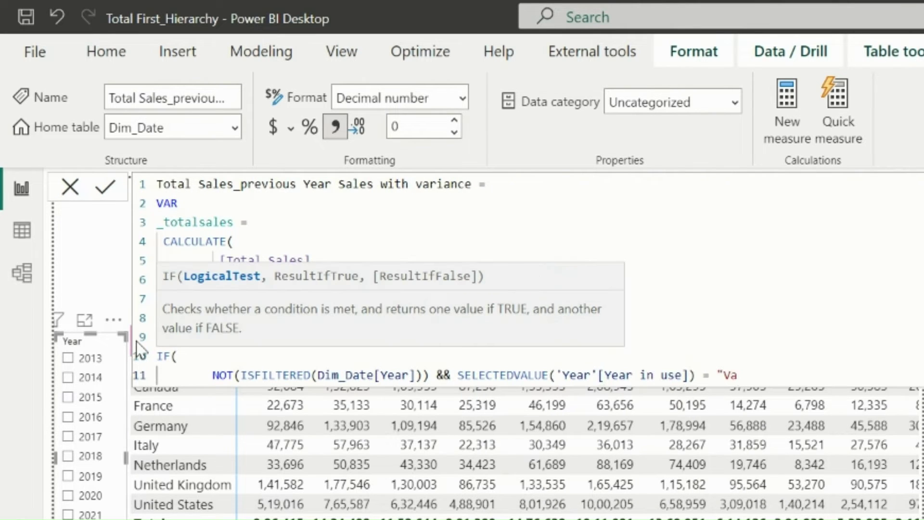
text(riance", BLANK(),)
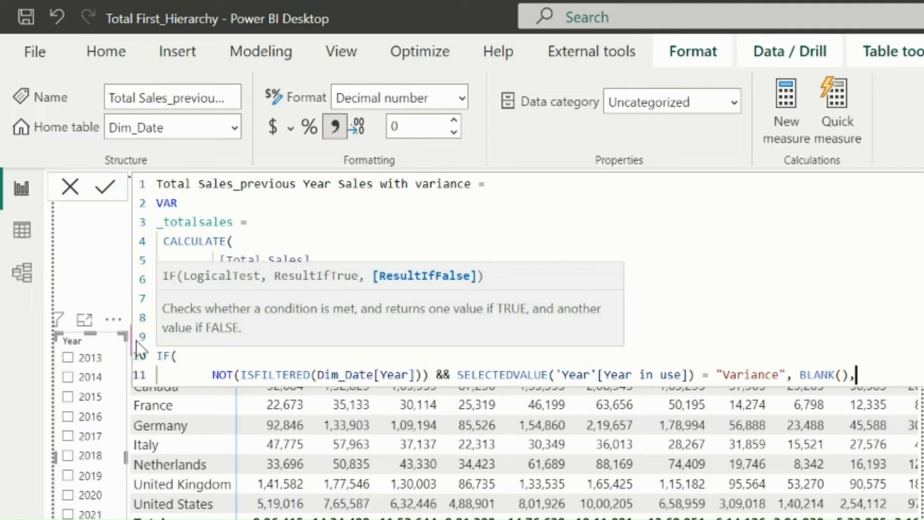
- Nest a second IF testing SELECTEDVALUE('Year'[Year in use]) = "Variance"
key(shift+Return)
text(IF()
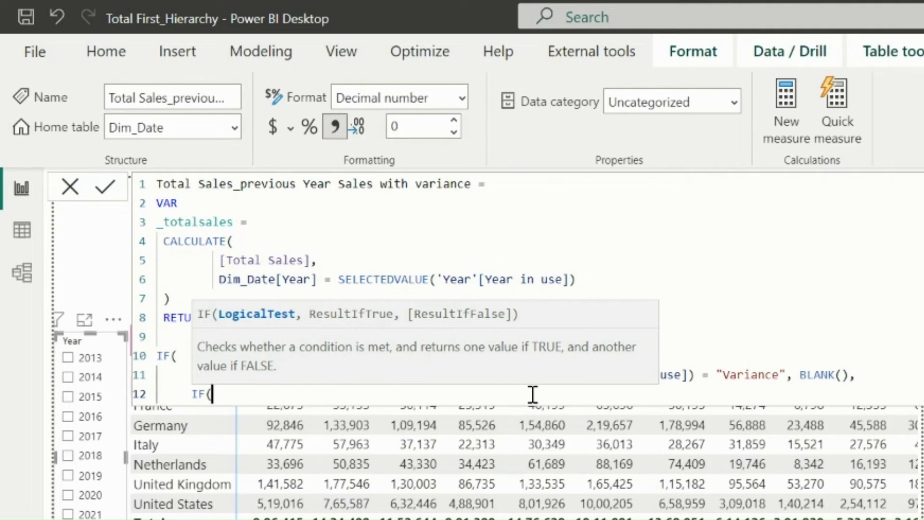
key(shift+Return)
text(selectedv)
key(Tab)
text(yea)
key(Down)
key(Down)
key(Tab)
text() = ")
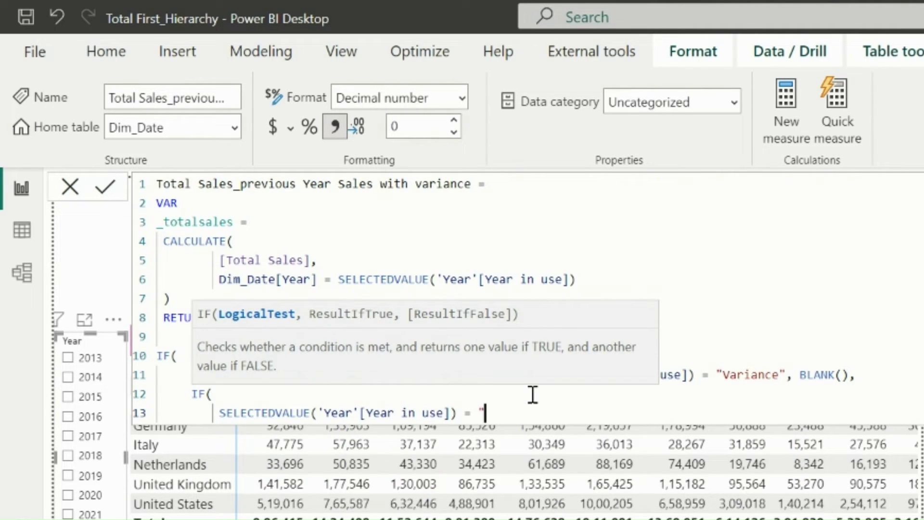
text(Variance",)
- Begin a DIVIDE whose numerator is [Total Sales] minus the previous-year sales
key(shift+Return)
text(div)
key(Tab)
key(shift+Return)
text(t)
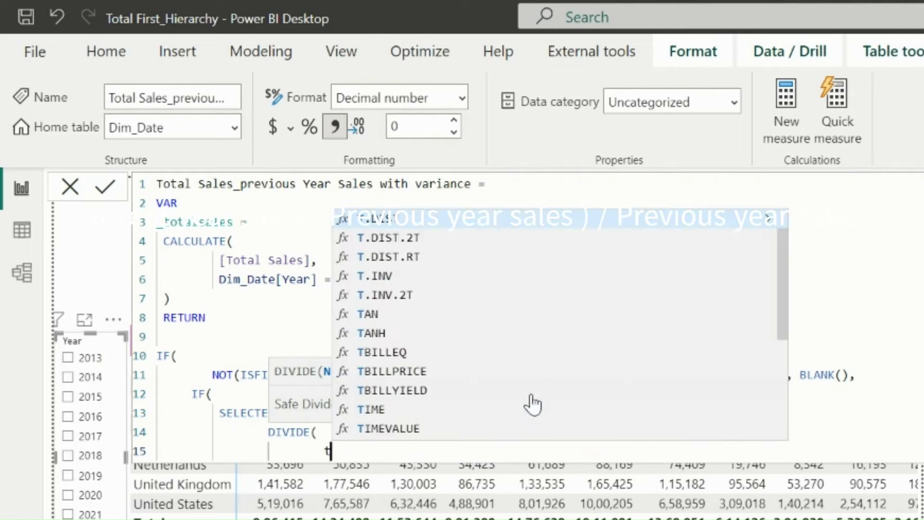
text(otal)
key(Down)
key(Tab)
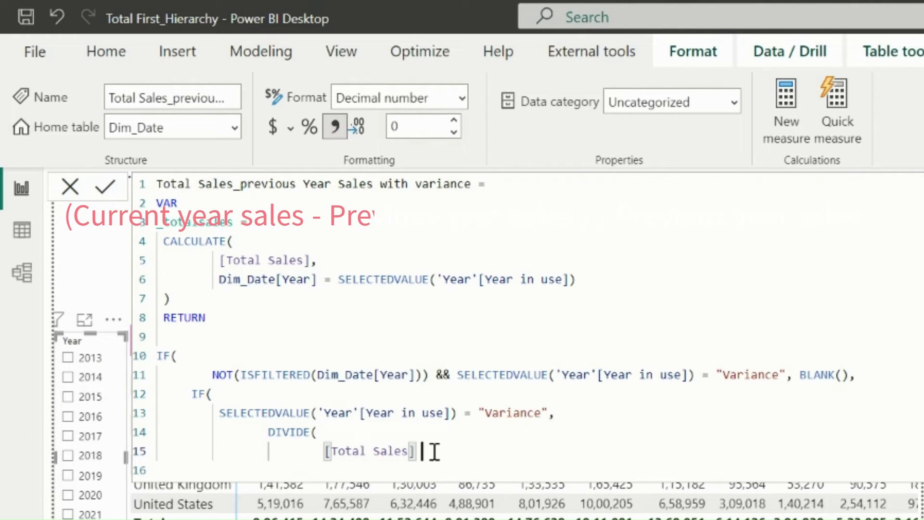
text(-)
key(shift+Return)
- Write CALCULATE([Total Sales], INT(Dim_Date[Year]) = INT(MAX(Dim_Date[Year])) - 1) for previous-year sales
text(ca)
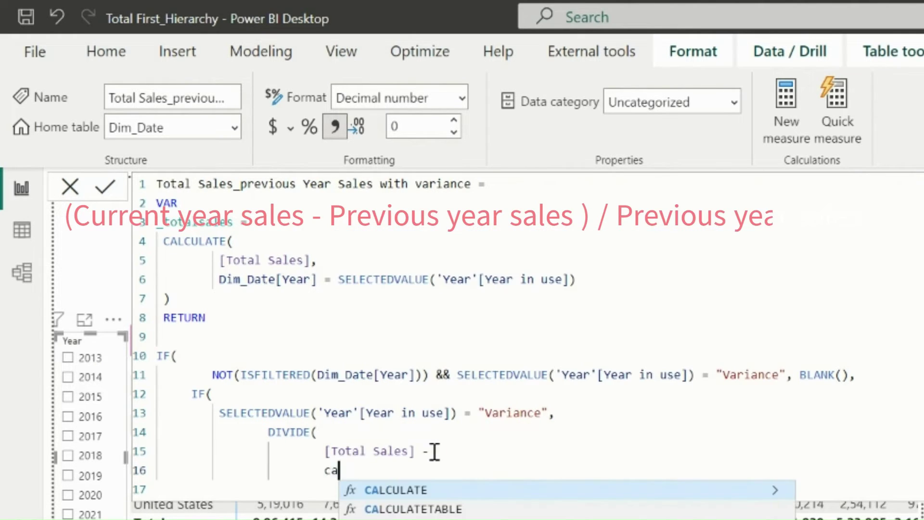
text(lcu)
key(Tab)
key(shift+Return)
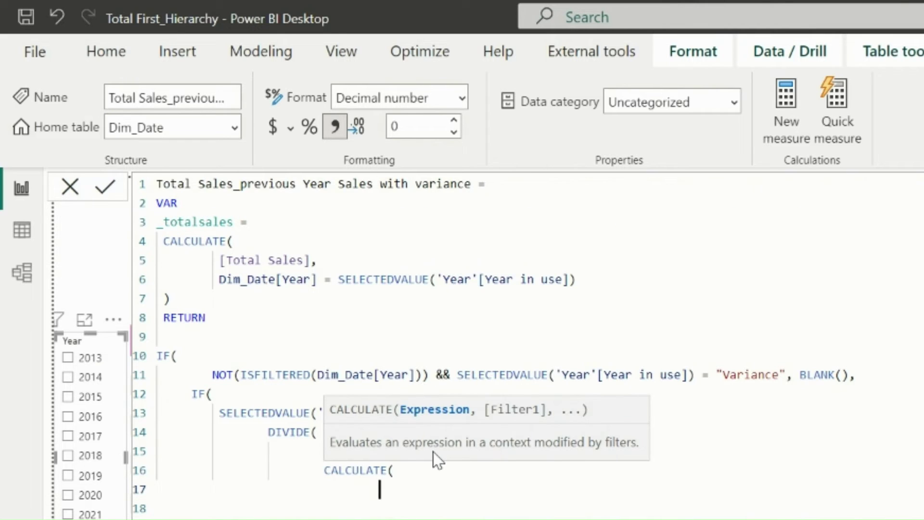
text([Total Sales],)
key(shift+Return)
text(int(YEAR)
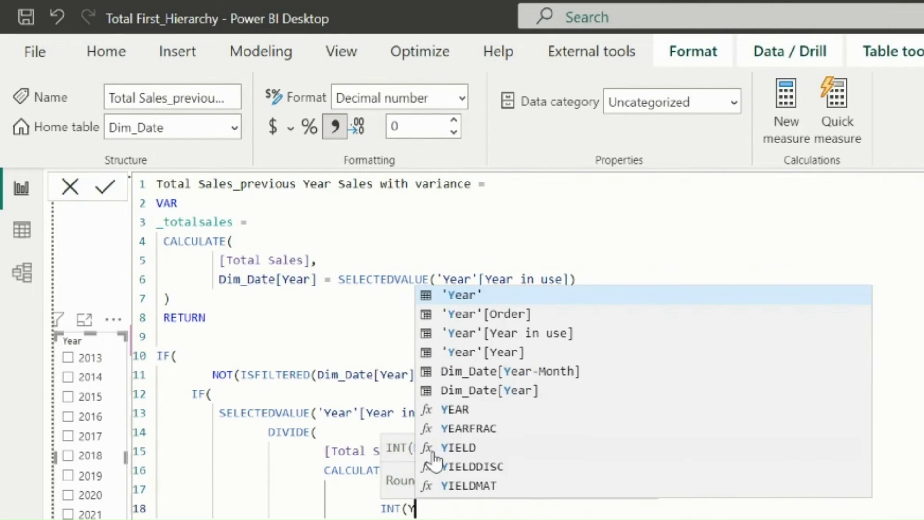
key(Down)
key(Down)
key(Down)
key(Tab)
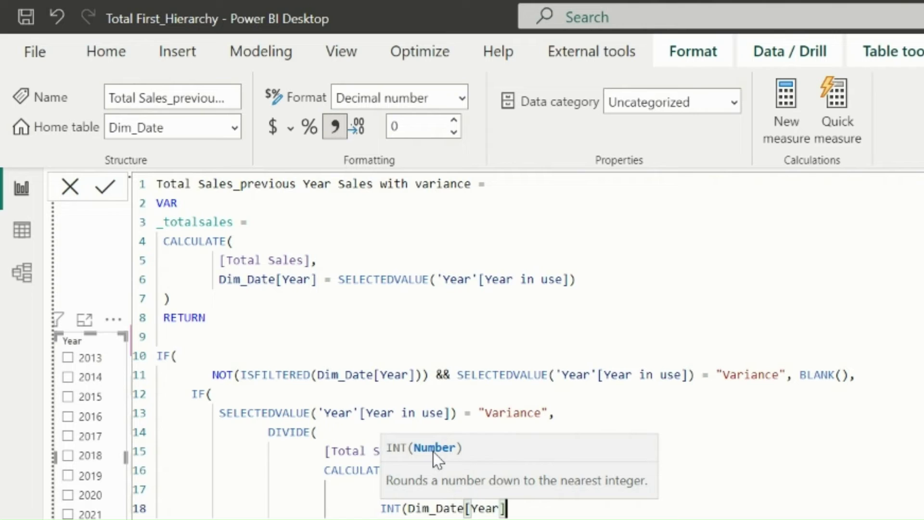
text())
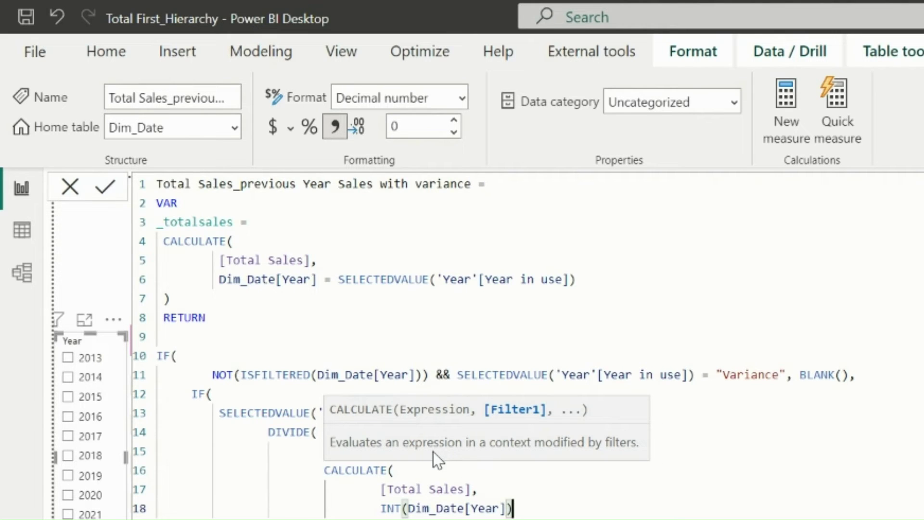
text( = INT(MAX(YEAR)
key(Down)
key(Down)
key(Down)
key(Down)
key(Down)
key(Down)
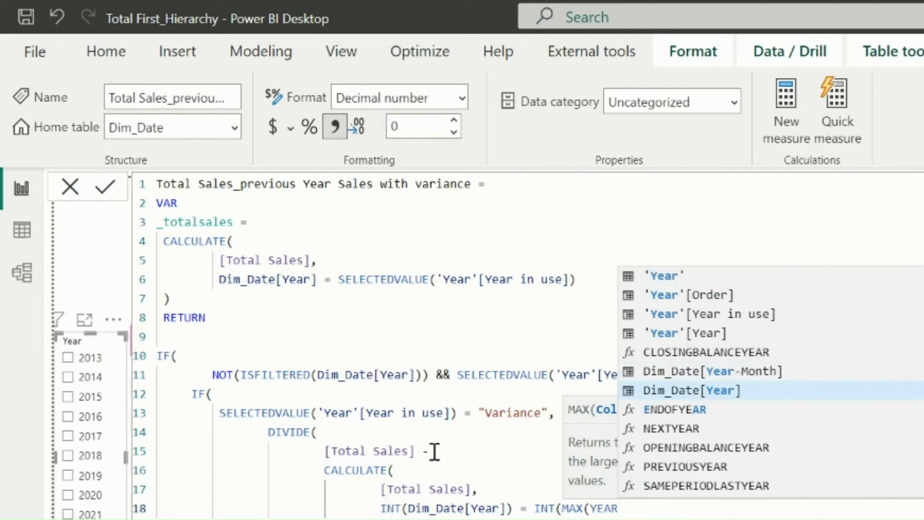
key(Tab)
text()) -1)
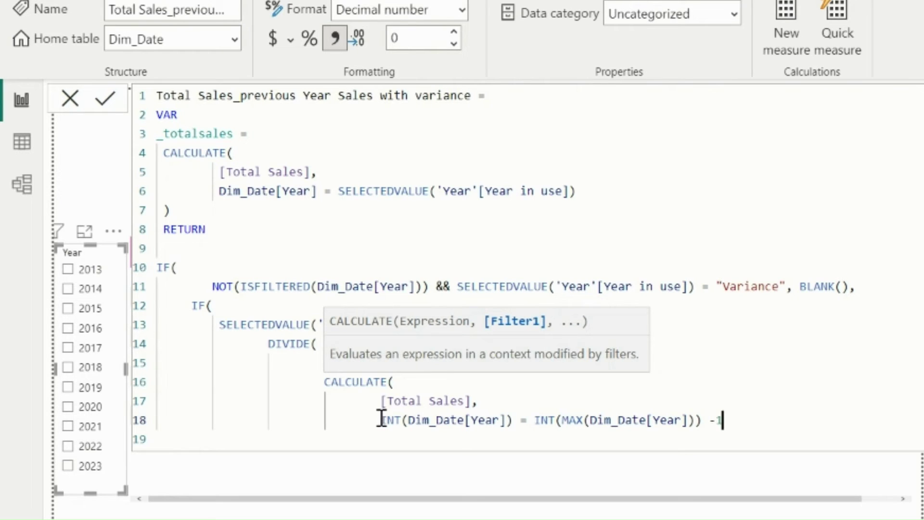
- Add REMOVEFILTERS(Dim_Date[Year]) to the previous-year CALCULATE and close it
drag(380, 419, 727, 420)
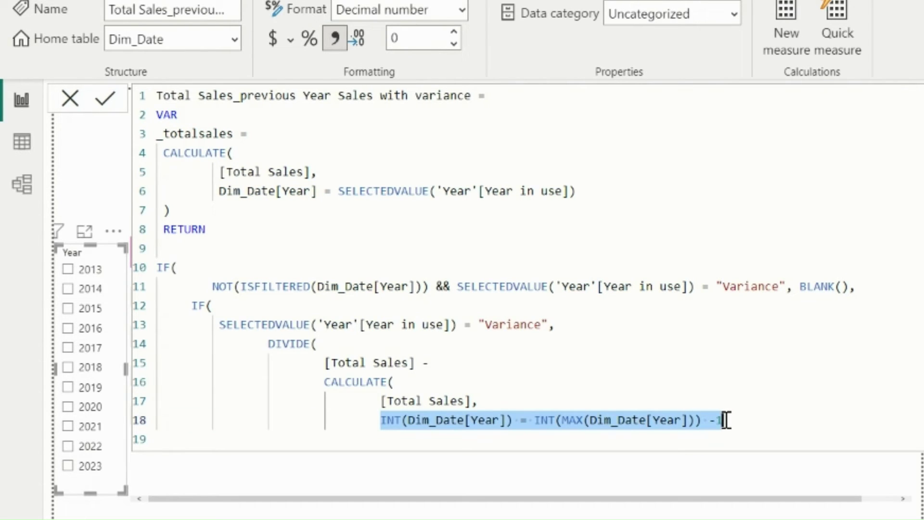
click(733, 422)
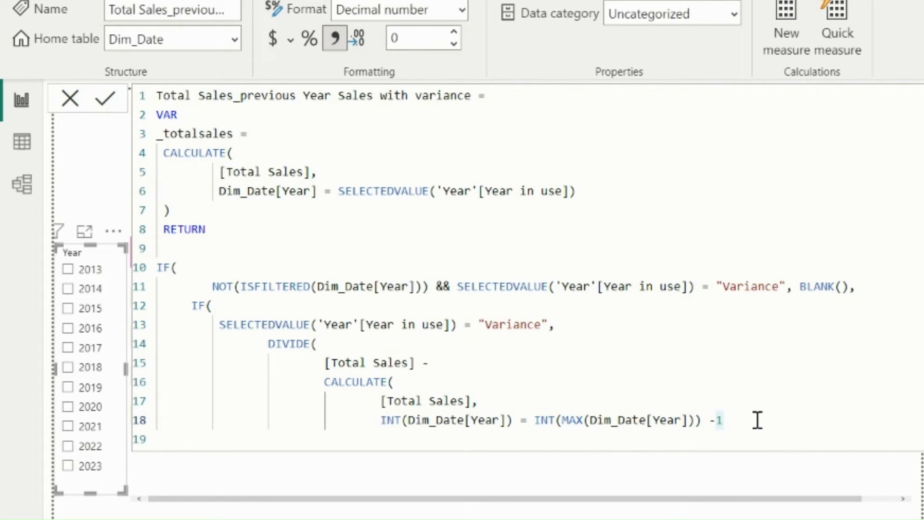
text())
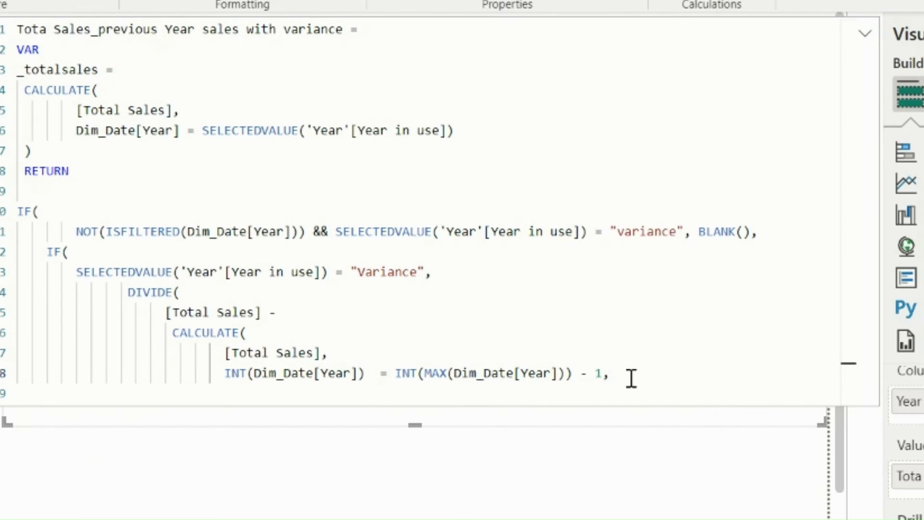
text(remove)
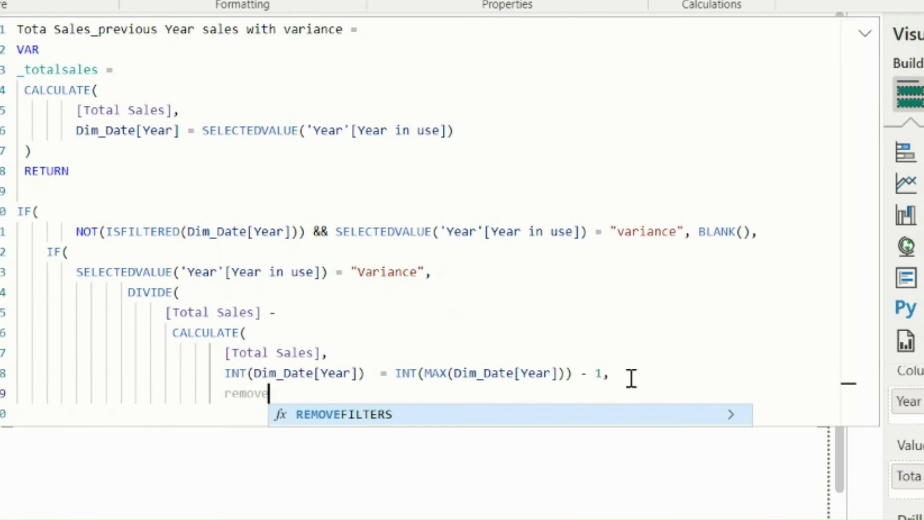
key(Tab)
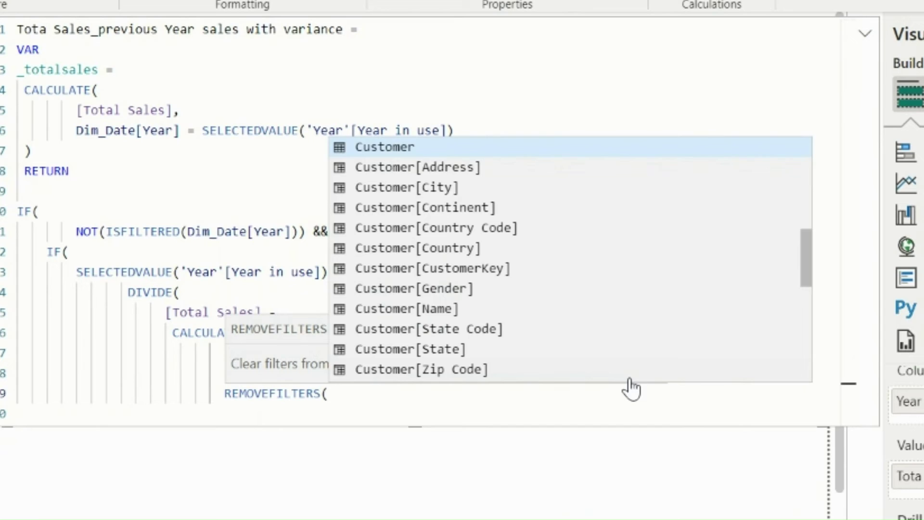
text(year)
key(Down)
key(Down)
key(Down)
key(Down)
key(Down)
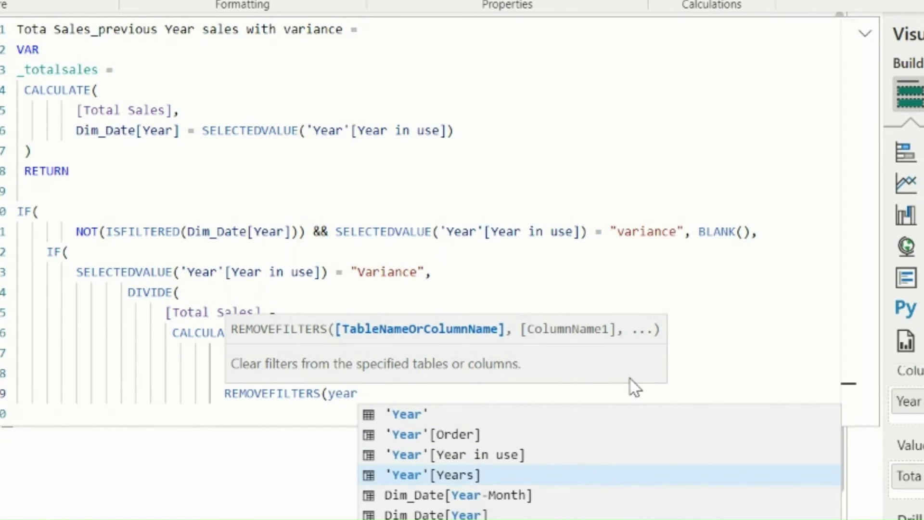
key(Tab)
text())
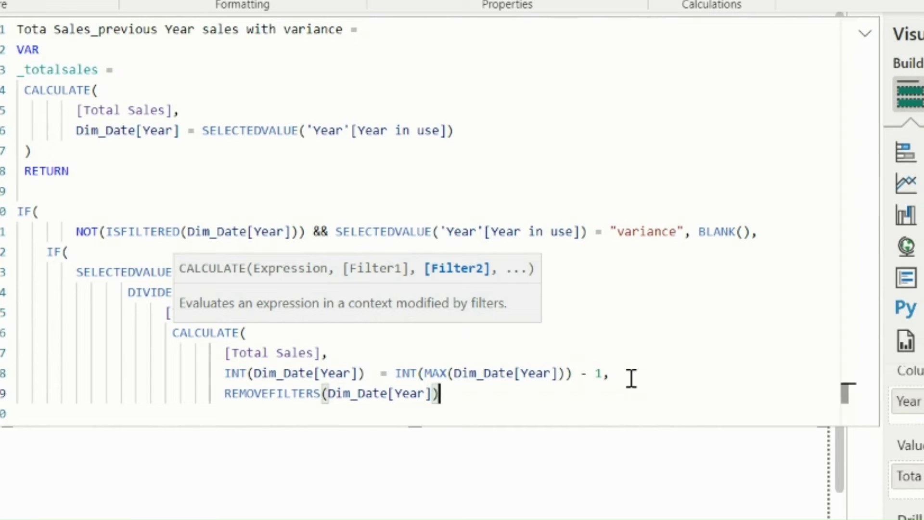
key(Return)
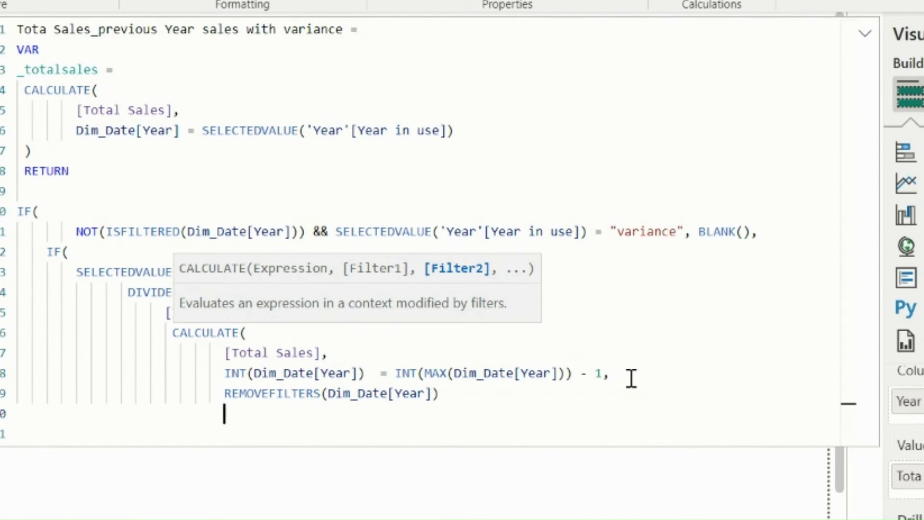
text())
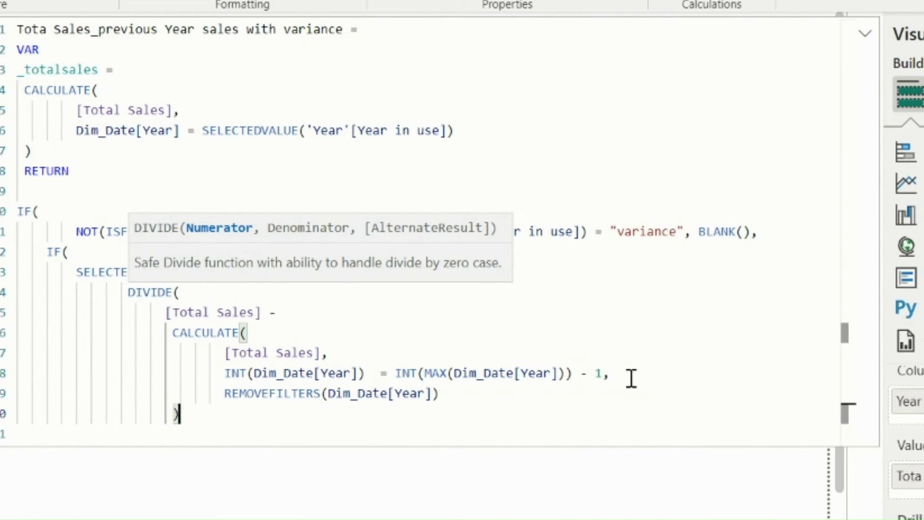
text(,)
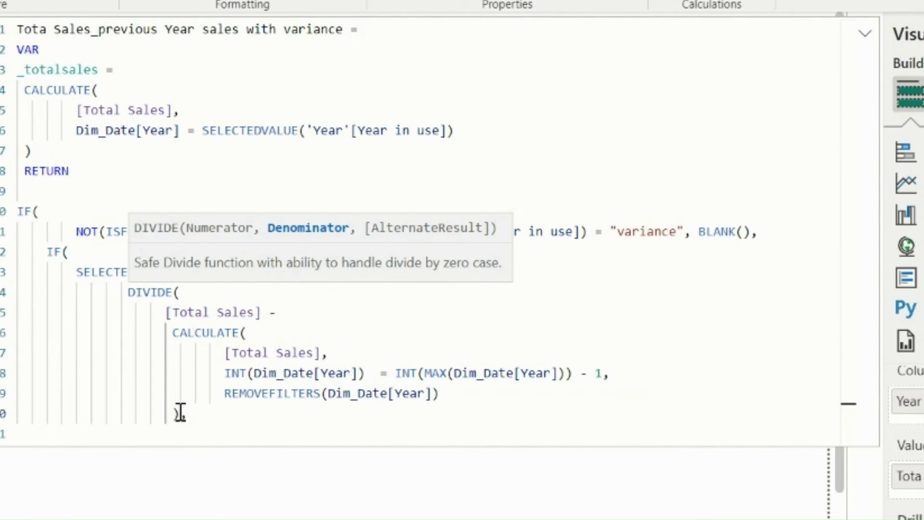
- Reuse the previous-year CALCULATE block as DIVIDE's denominator and close DIVIDE
drag(179, 413, 176, 338)
key(ctrl+c)
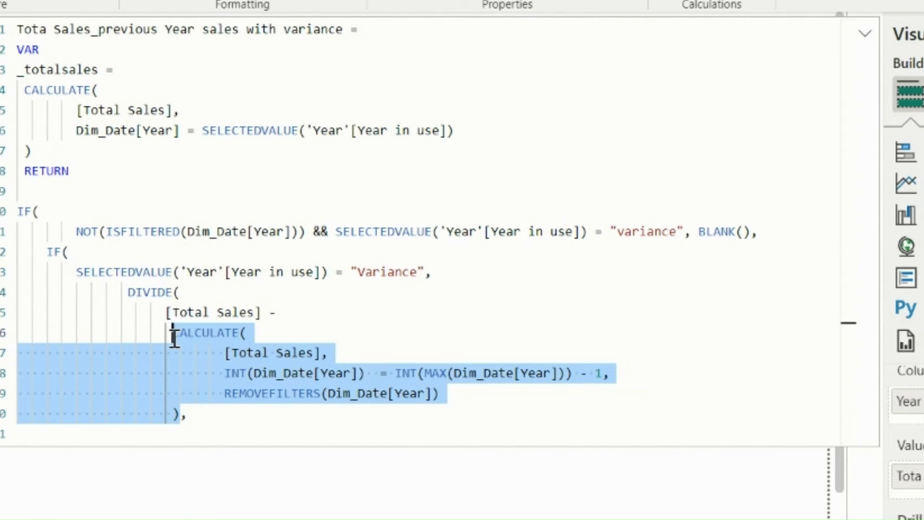
click(208, 417)
key(Return)
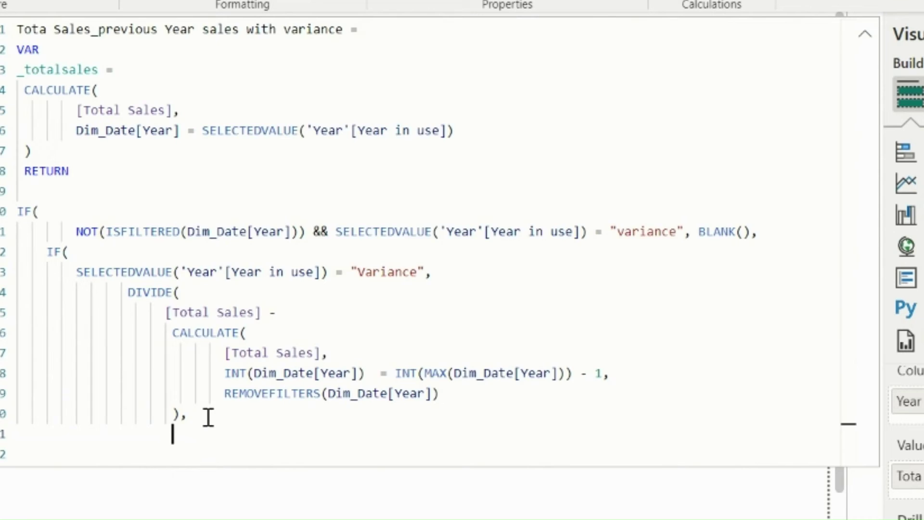
key(ctrl+v)
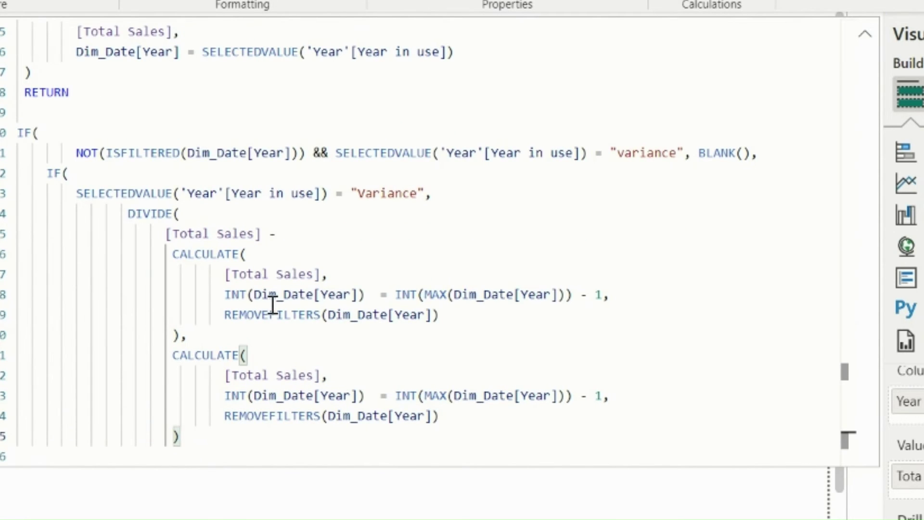
key(Return)
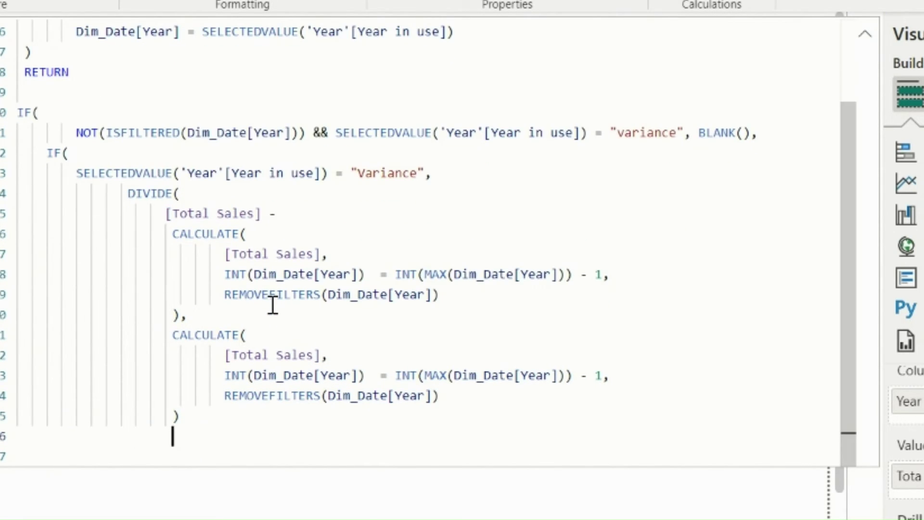
text())
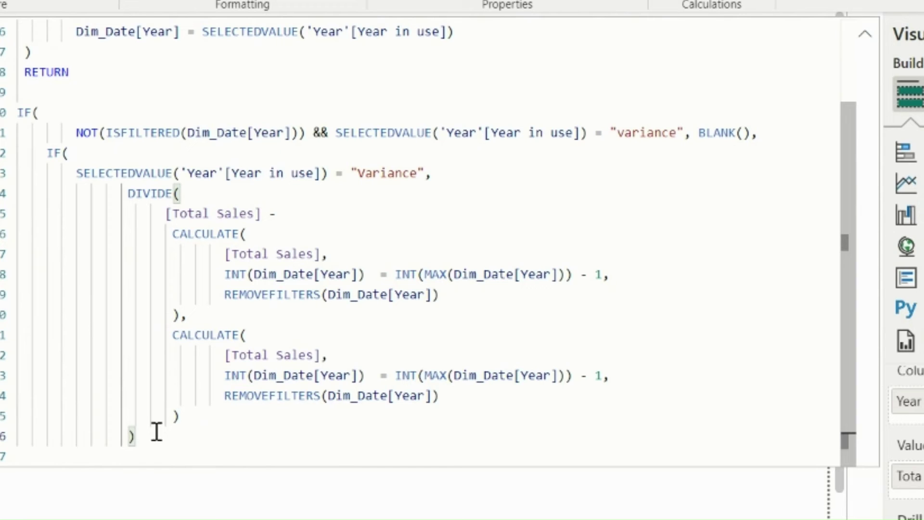
- Wrap DIVIDE in FORMAT with "#.00%" and return _totalsales otherwise, closing the outer IF
click(129, 193)
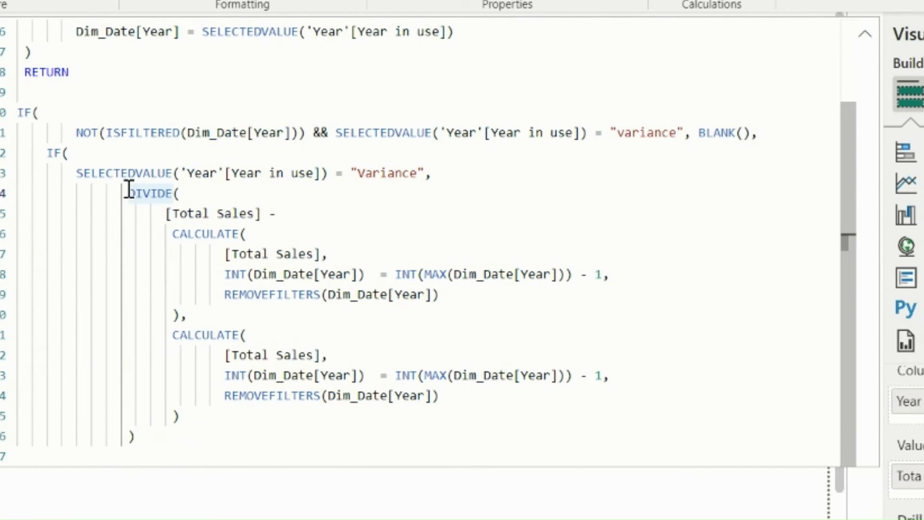
text(format()
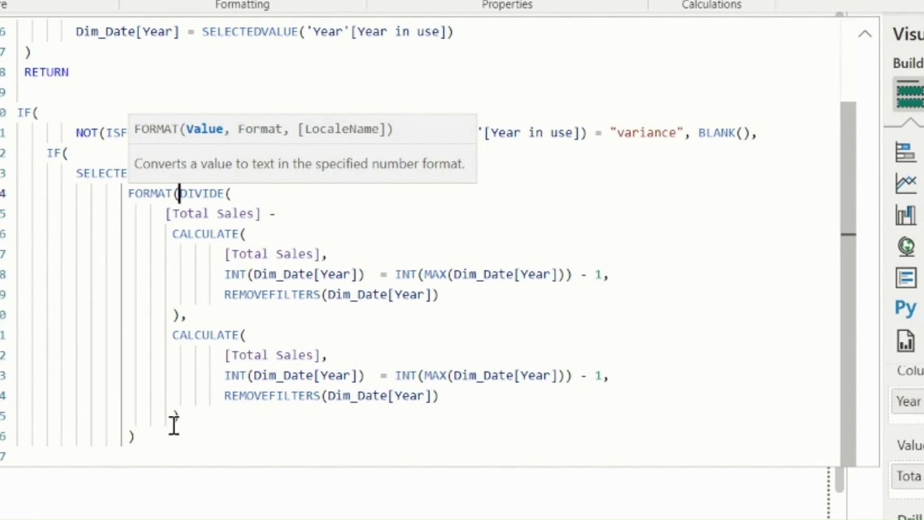
click(156, 438)
text(, "#)
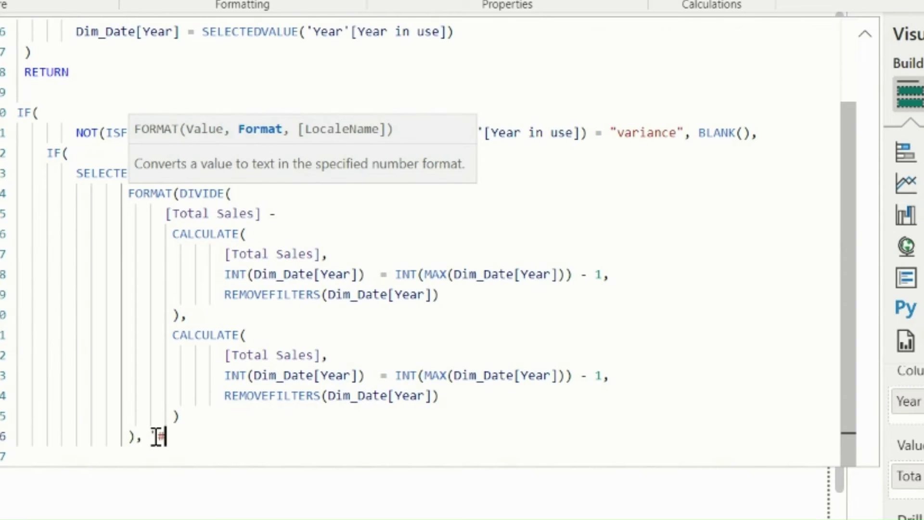
text(.00%")
key(Return)
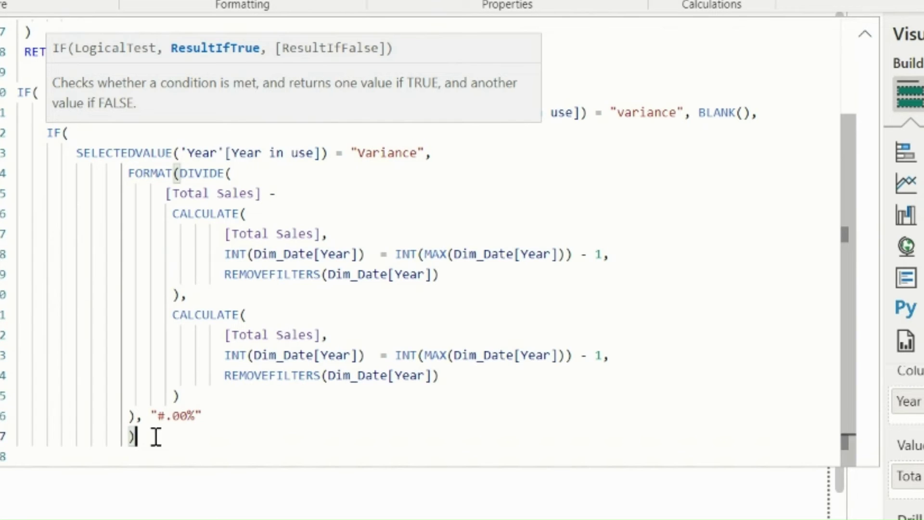
text(),)
key(Return)
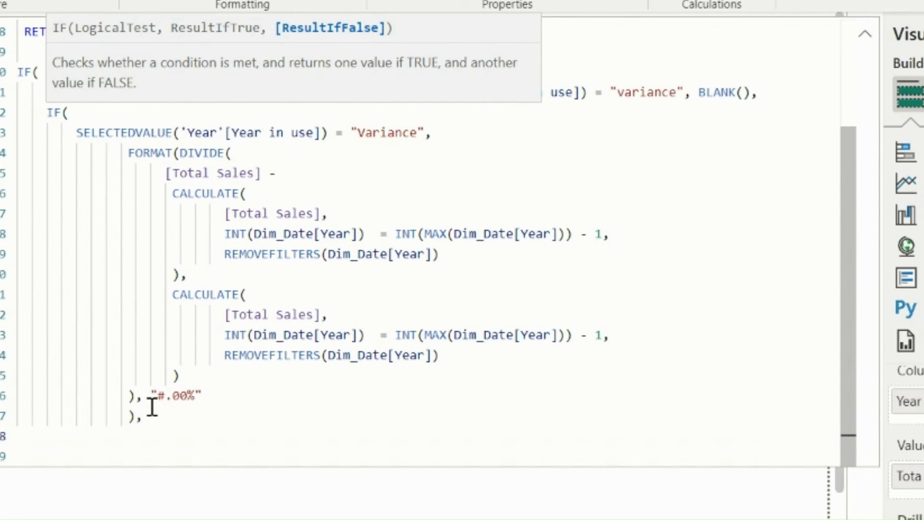
text(_totalsales)
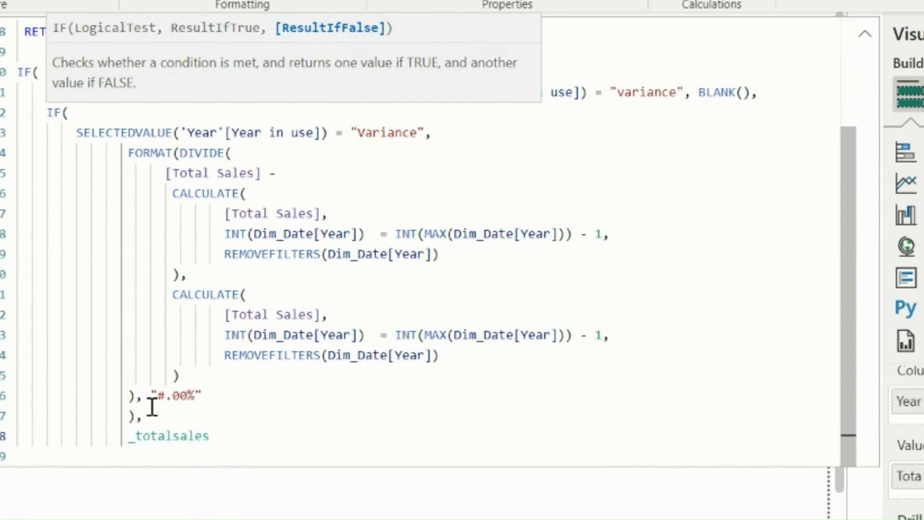
key(Return)
text())
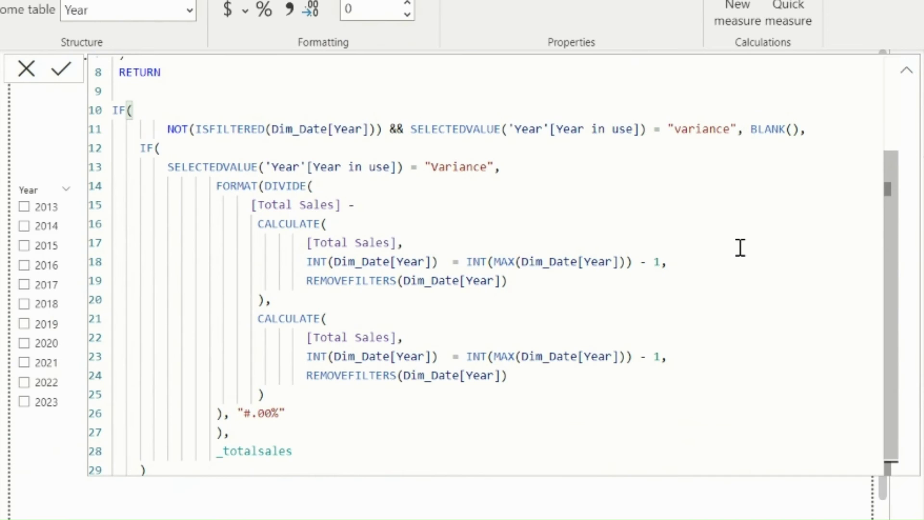
- Collapse the formula bar and try the Year slicer on 2020, 2019 and 2018, ending on 2020
click(907, 70)
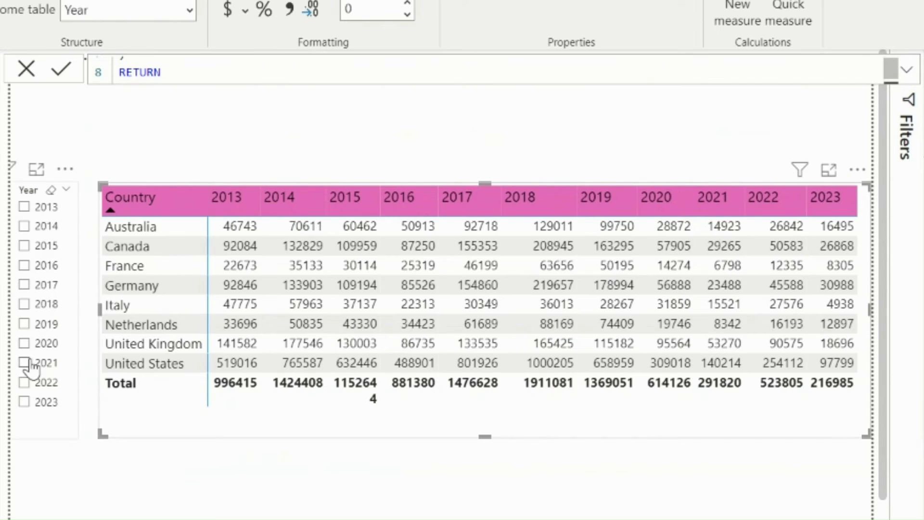
click(24, 343)
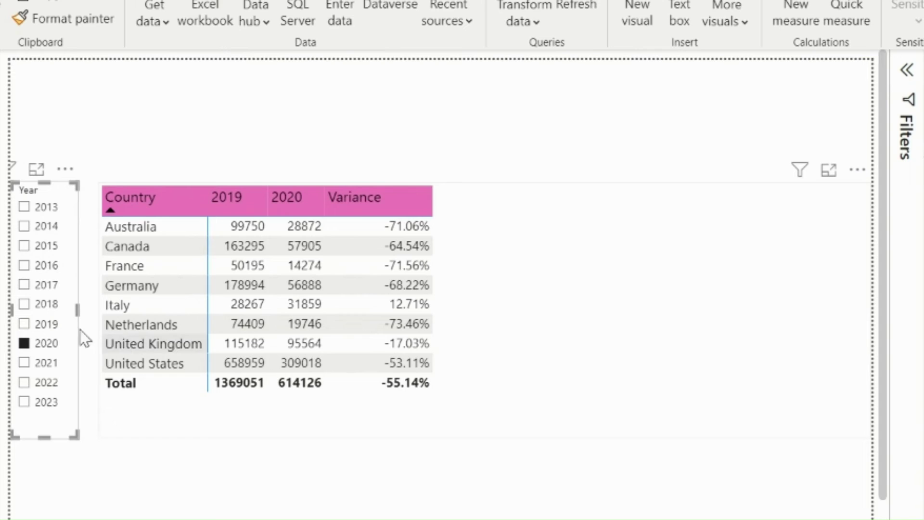
click(42, 327)
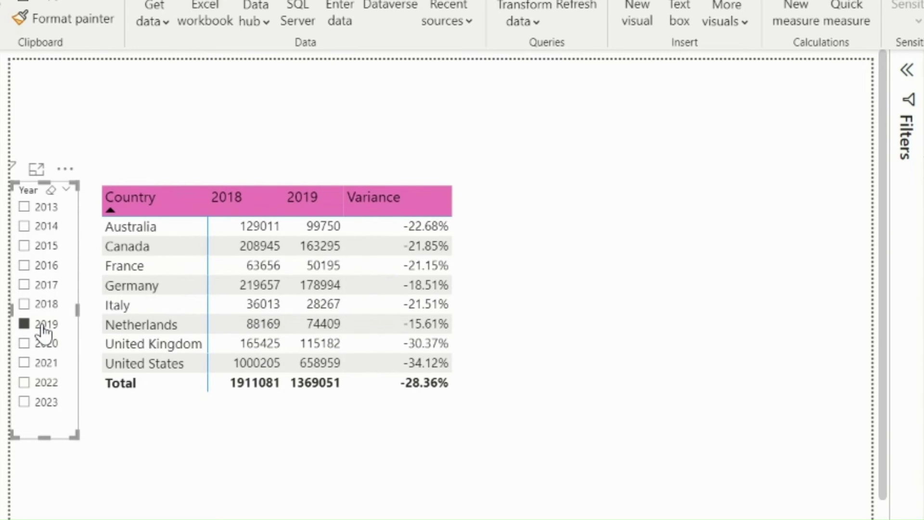
click(45, 304)
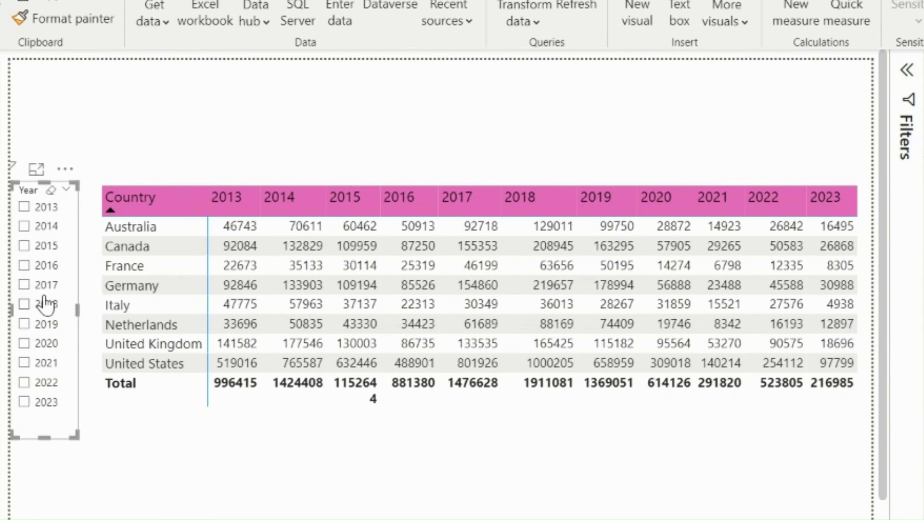
click(46, 344)
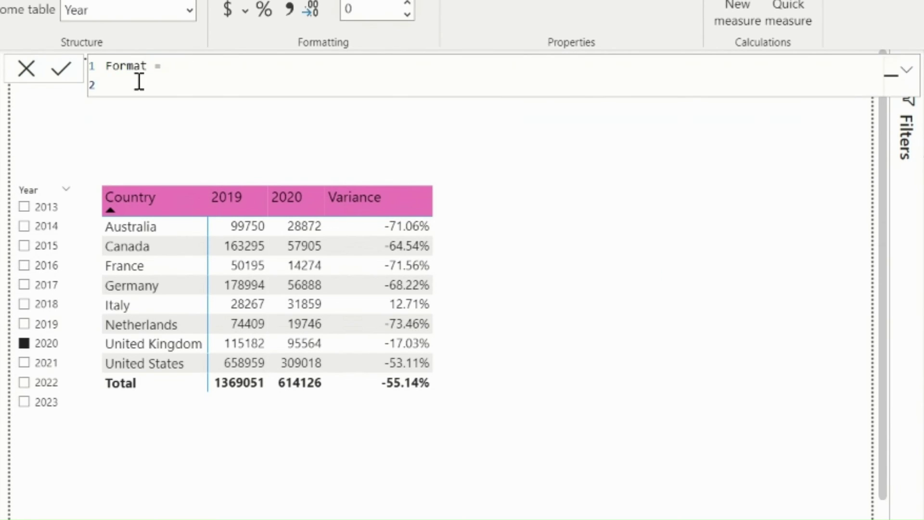
- Start the Format IF testing SELECTEDVALUE('Year'[Year in use]) = "variance"
text(IF()
key(shift+Return)
text(selected)
key(Down)
key(Tab)
text(ye)
key(Down)
key(Down)
key(Tab)
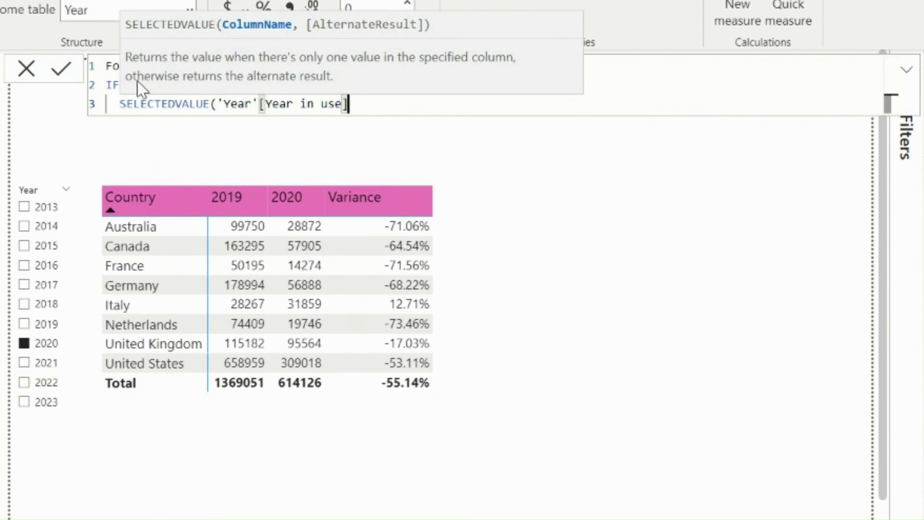
text() = "variance")
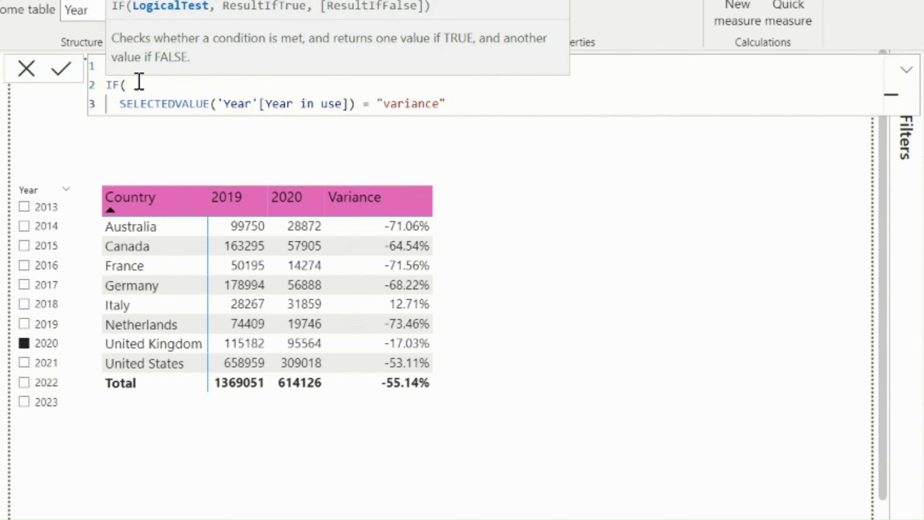
text( &&)
- Add the condition [Total Sales] >= previous-year CALCULATE sales, returning "Green"
key(shift+Return)
text(total)
key(Down)
key(Tab)
text(>=)
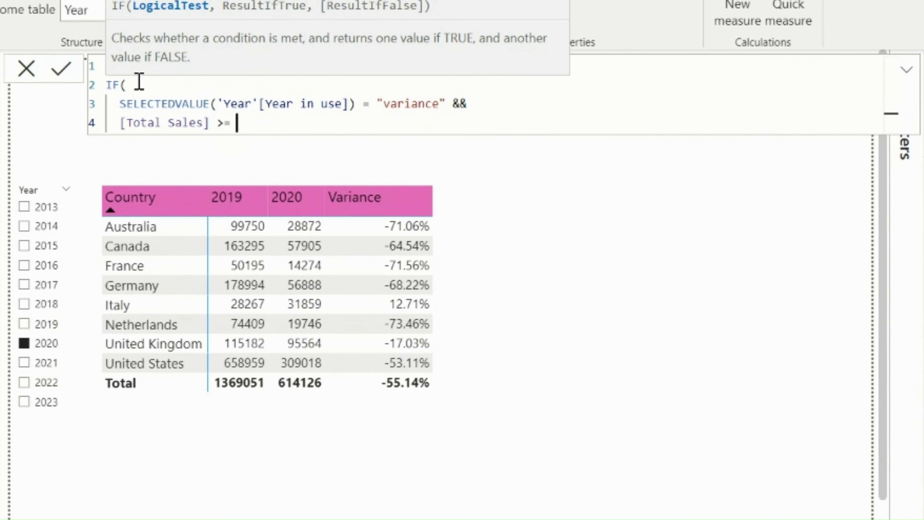
key(ctrl+v)
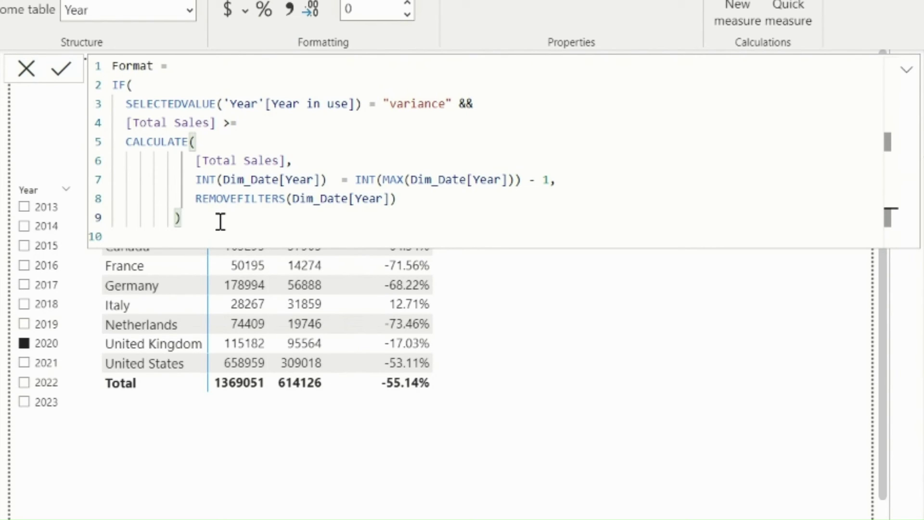
text(,)
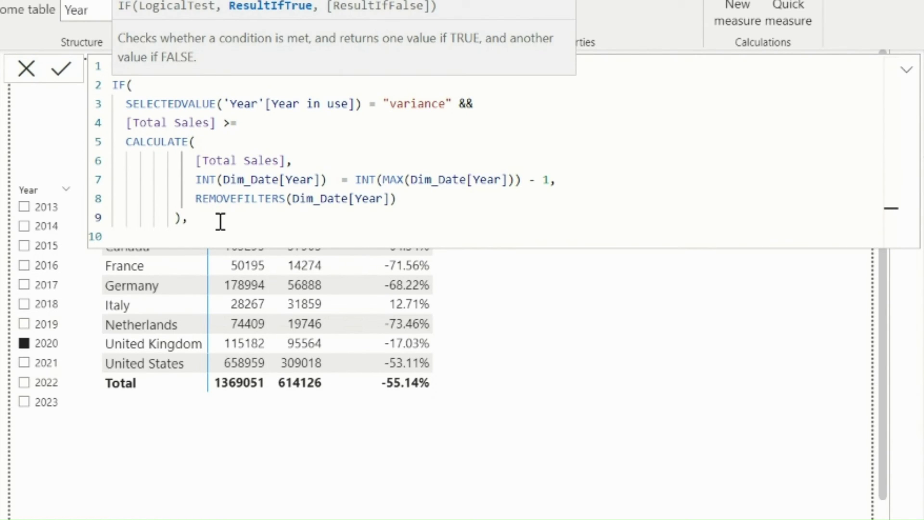
text(een",)
key(Return)
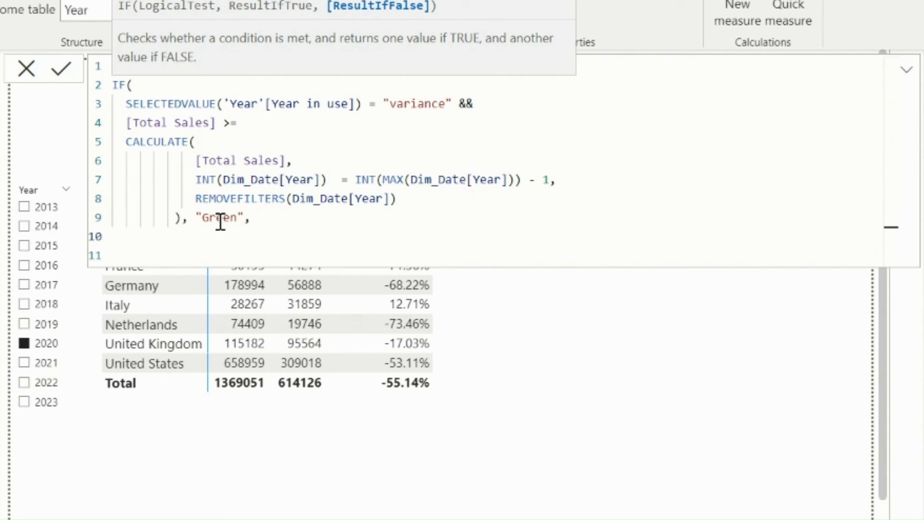
- Copy the IF as the false branch with < and "Red", commit the measure, and select the matrix
drag(255, 218, 105, 84)
key(ctrl+c)
click(264, 215)
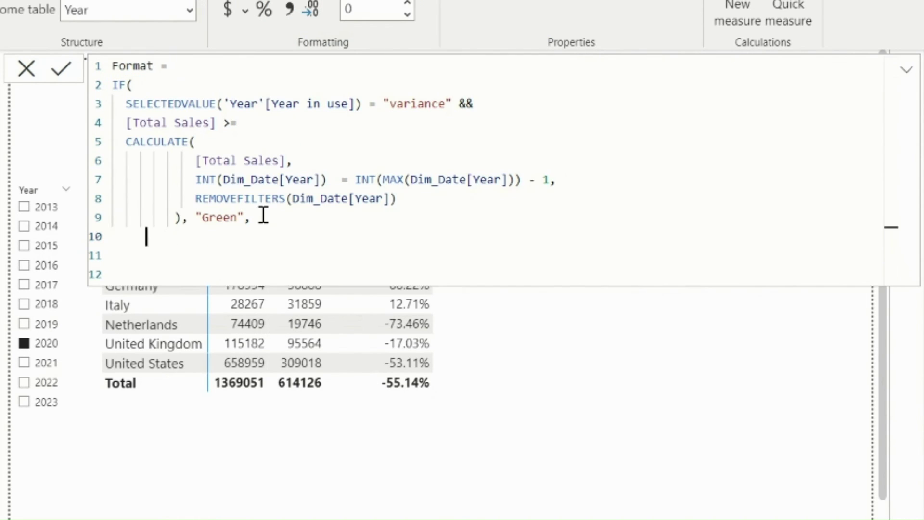
key(ctrl+v)
double_click(227, 274)
text(<)
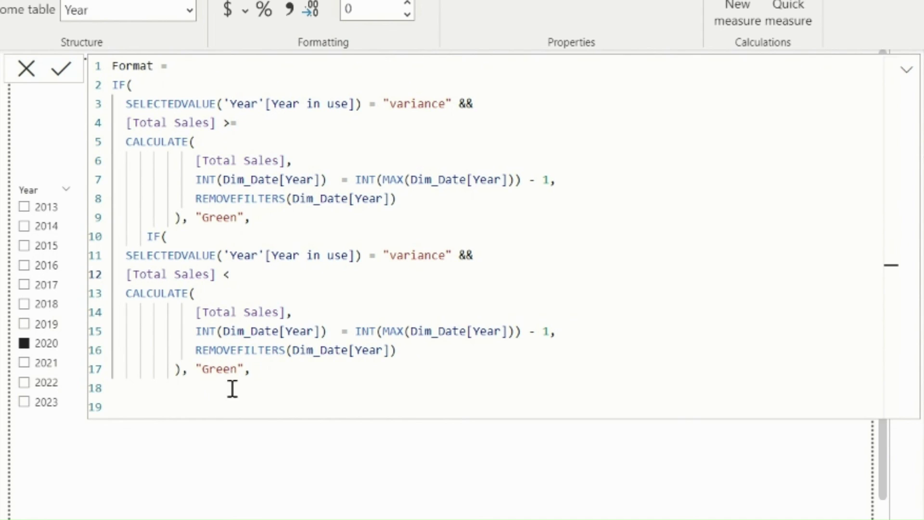
drag(248, 369, 197, 371)
text("Red")
key(Return)
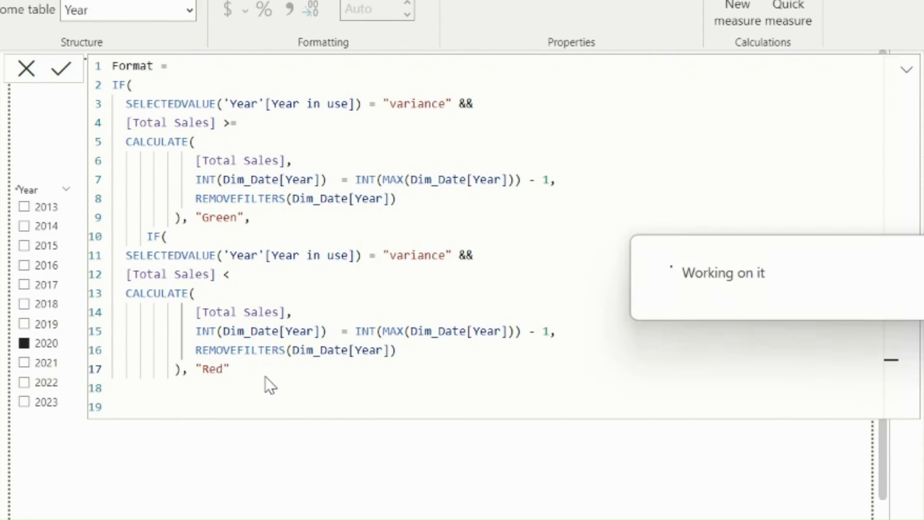
click(473, 344)
- Set Values font color conditional formatting to Field value from the Format measure, applied to values and totals
scroll(864, 450, down, 3)
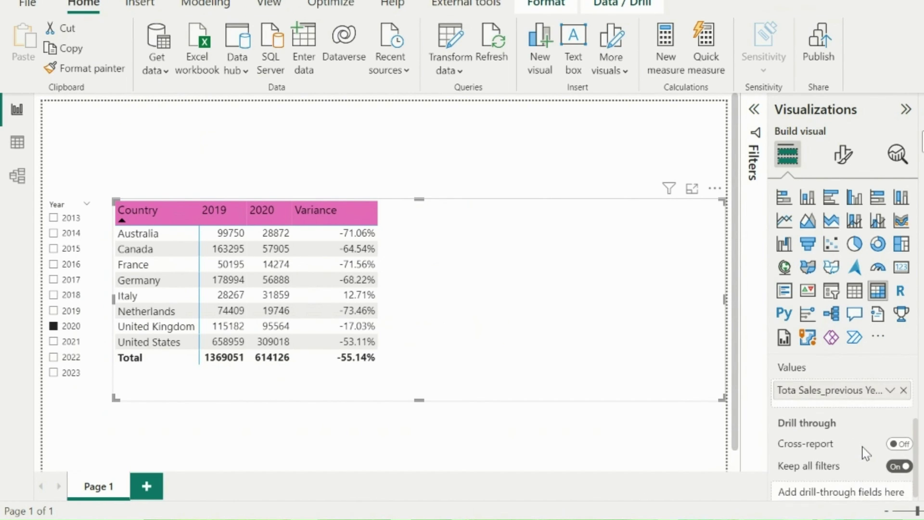
click(891, 390)
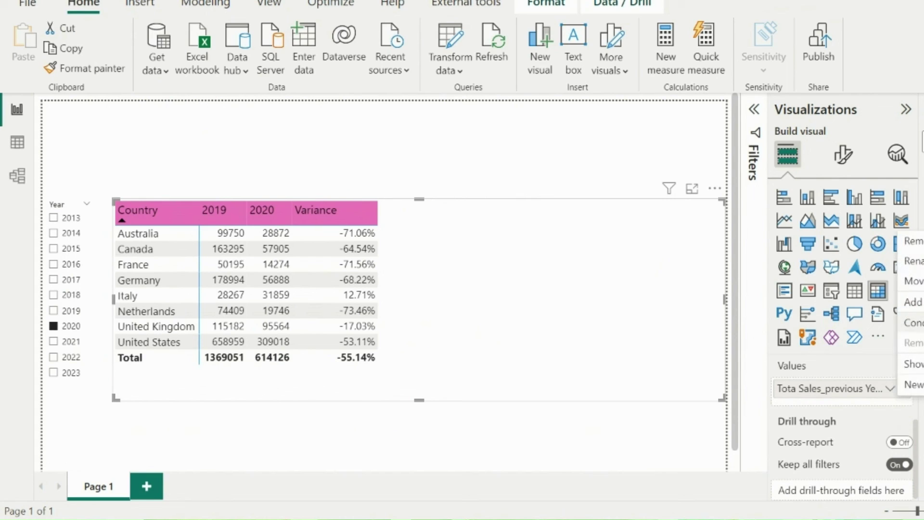
mouse_move(910, 322)
click(783, 345)
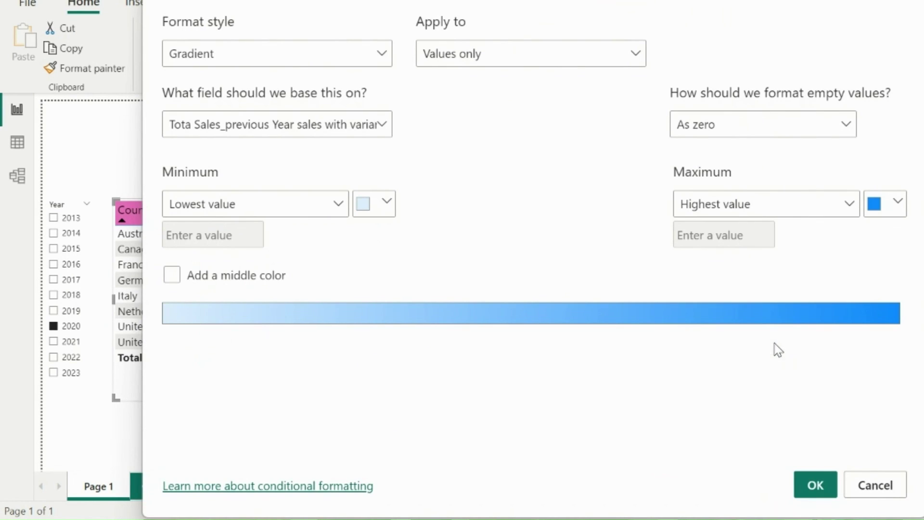
click(337, 56)
click(253, 135)
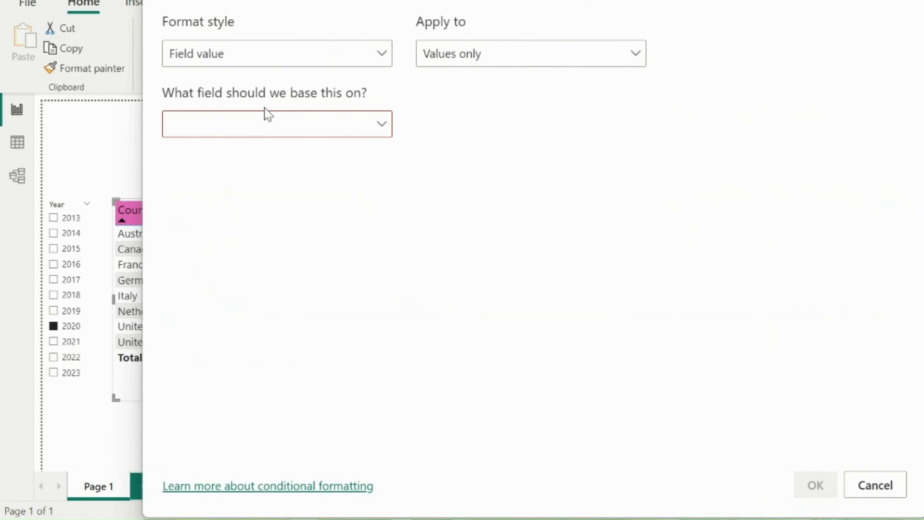
click(260, 129)
text(forma)
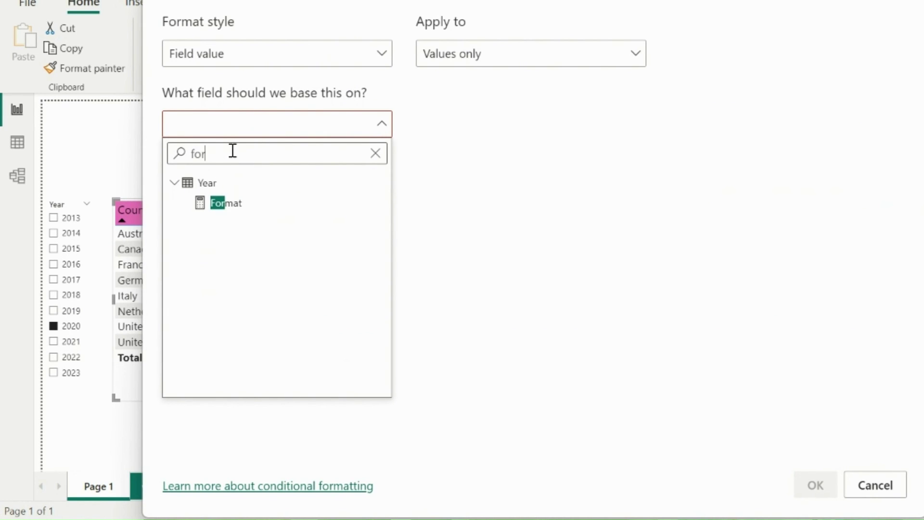
click(233, 203)
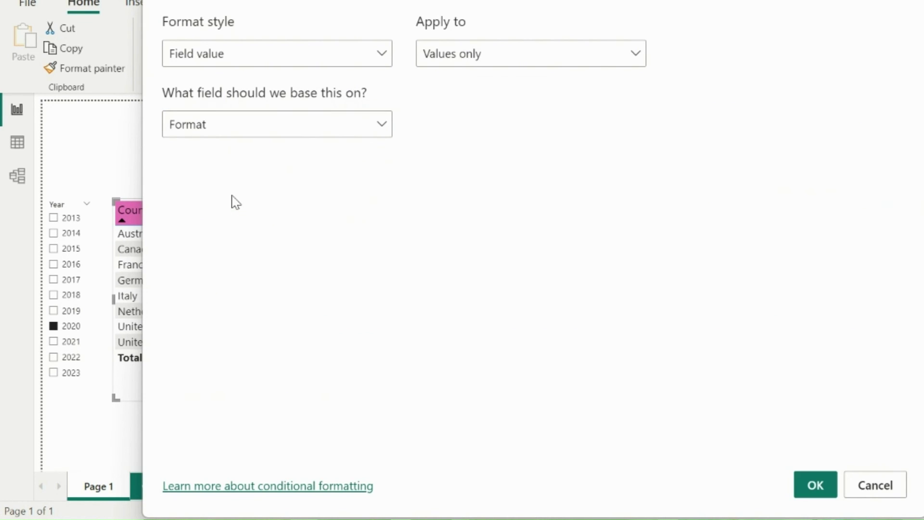
click(617, 50)
click(462, 109)
click(815, 485)
scroll(815, 495, up, 3)
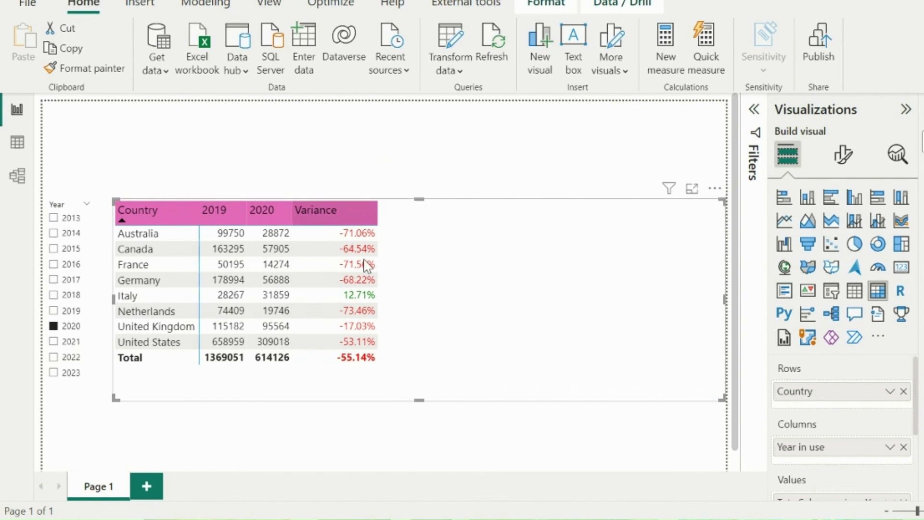
click(58, 297)
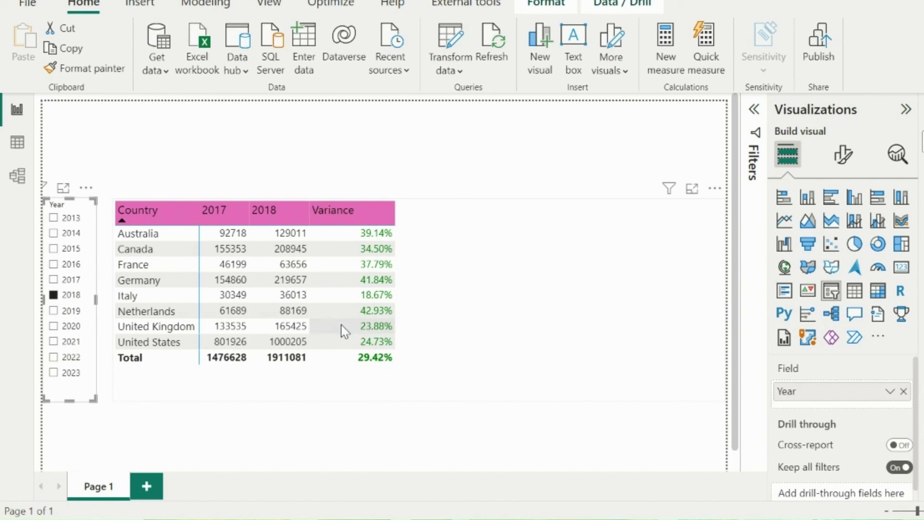
click(70, 327)
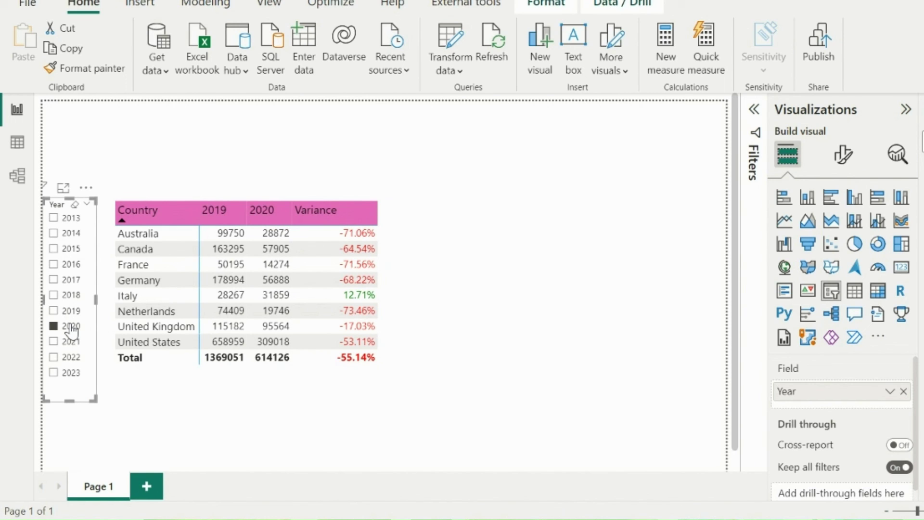
click(419, 170)
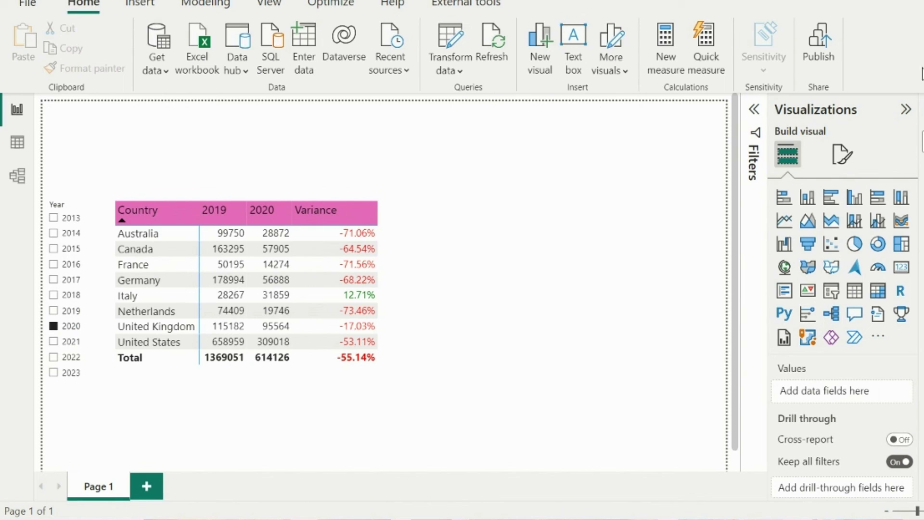